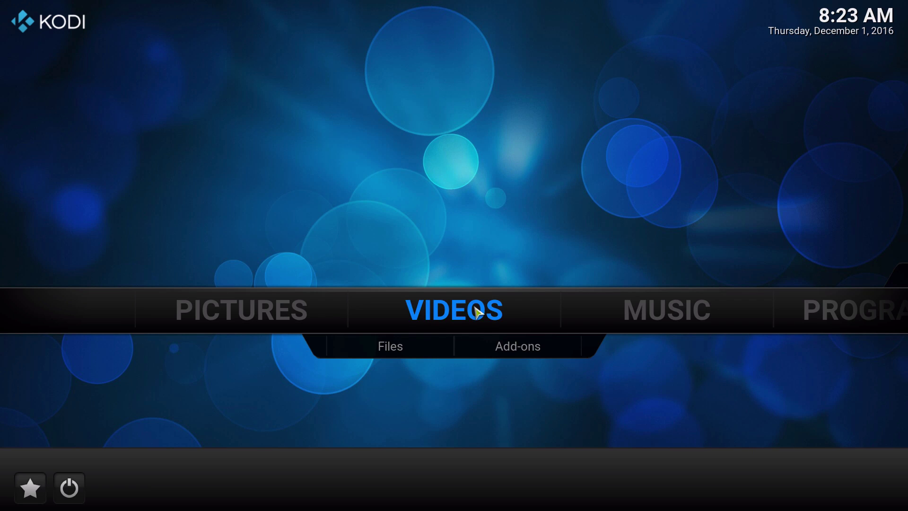
Open the Add-ons category of Kodi's System settings
key("Right")
key("Right")
key("Right")
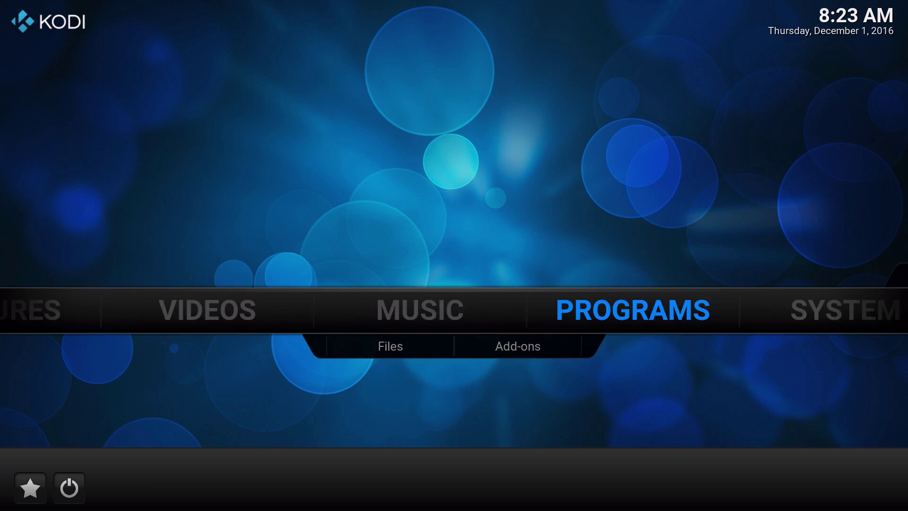
key("Down")
key("Return")
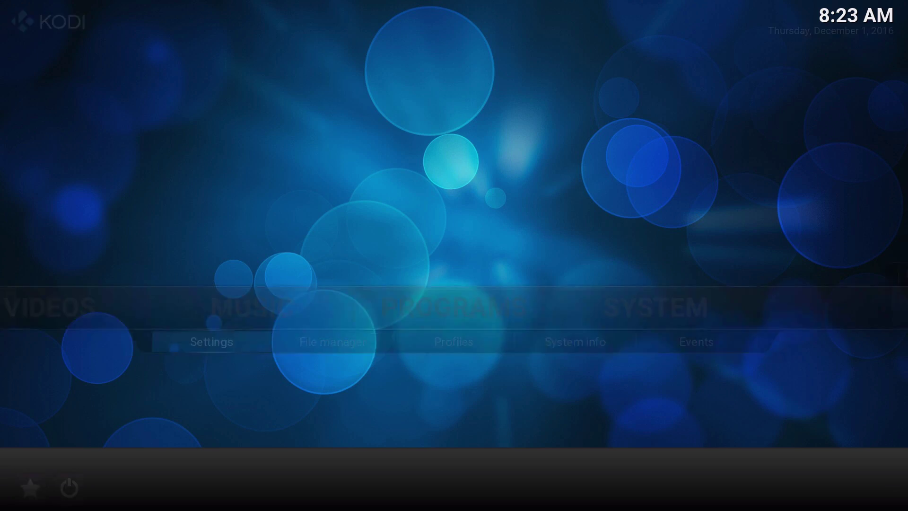
key("Up")
key("Up")
key("Up")
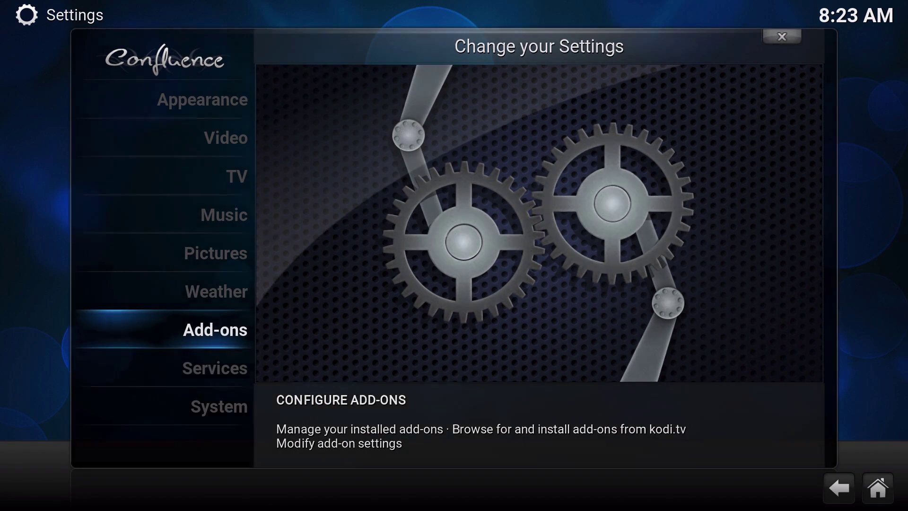
key("Return")
Install the Plex add-on from script.plex-0.0.88.zip in the Downloads folder
key("Return")
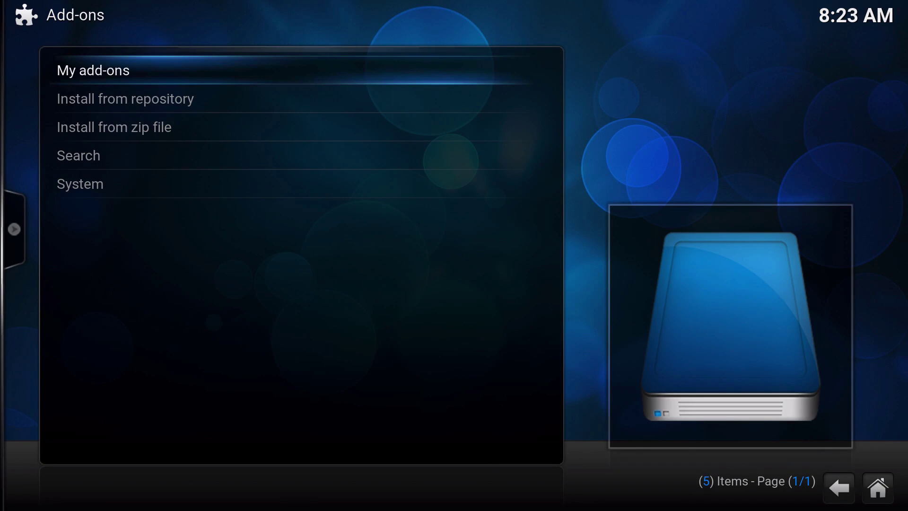
key("Down")
key("Down")
key("Return")
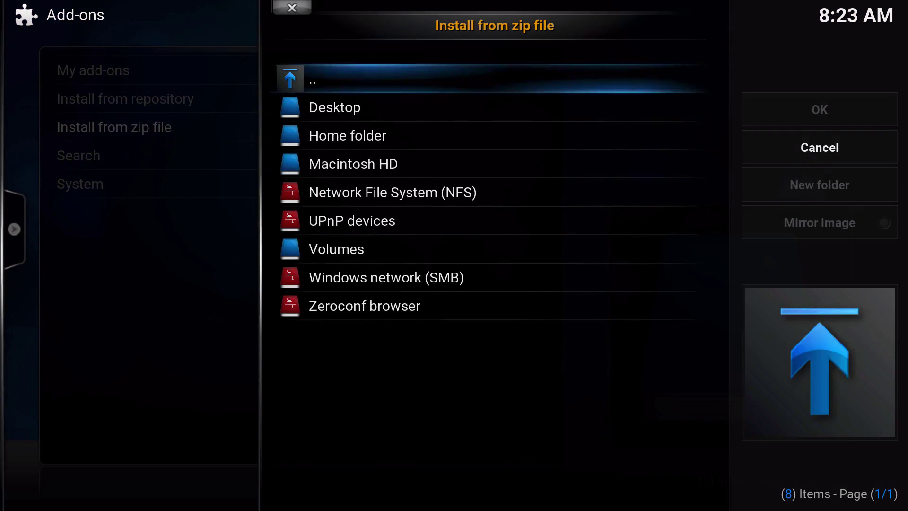
key("Up")
key("Up")
key("Up")
key("Up")
key("Up")
key("Up")
key("Up")
key("Return")
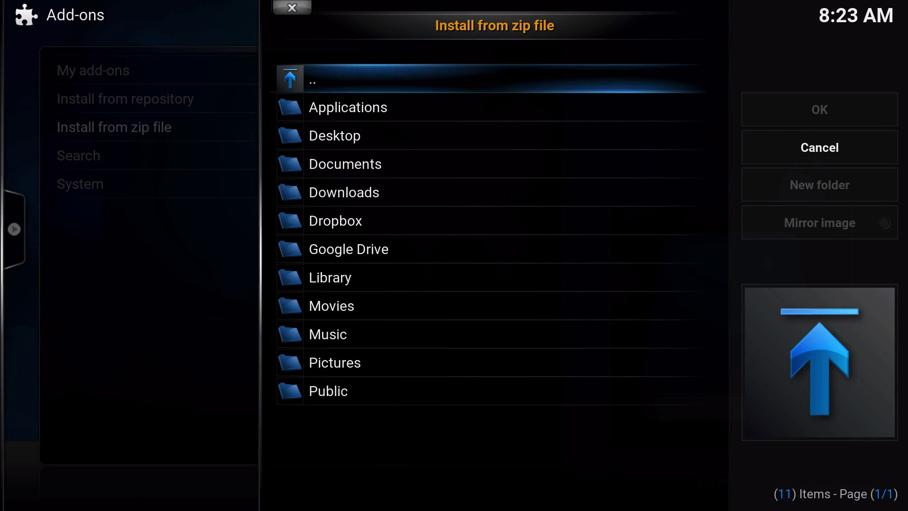
key("Down")
key("Down")
key("Down")
key("Up")
key("Down")
key("Down")
key("Return")
key("Down")
key("Down")
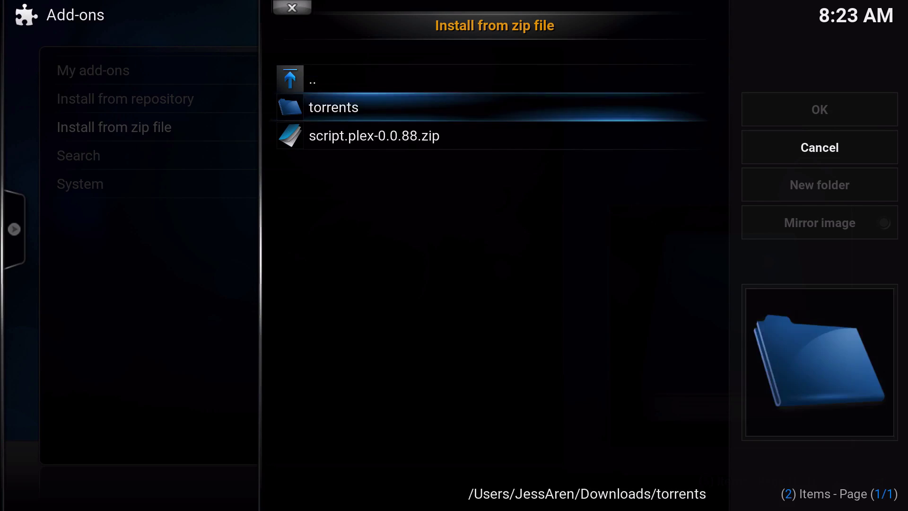
key("Return")
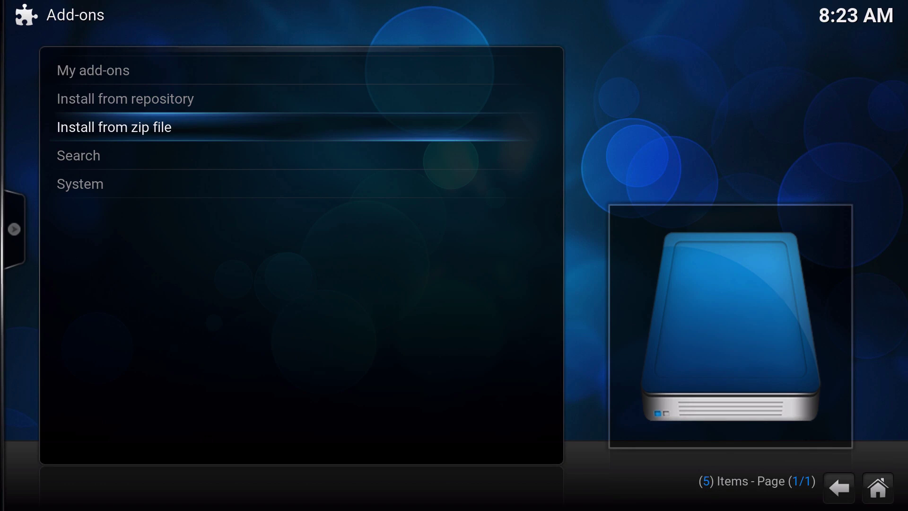
key("BackSpace")
key("BackSpace")
Go to the Videos add-ons list and highlight the Plex add-on
key("Left")
key("Left")
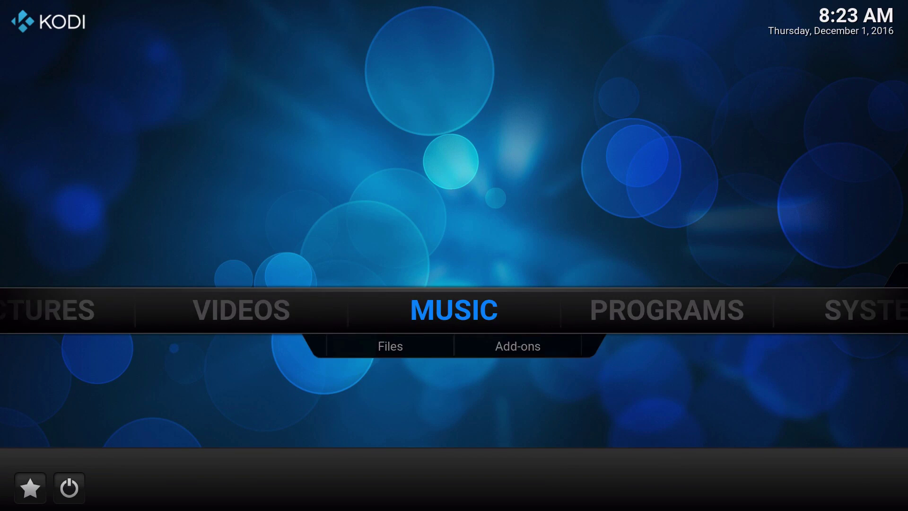
key("Left")
key("Down")
key("Right")
key("Return")
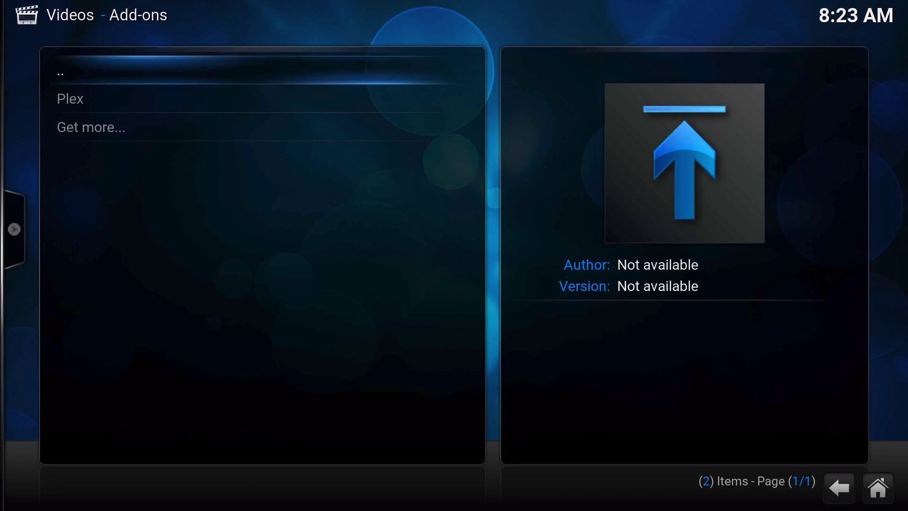
key("Down")
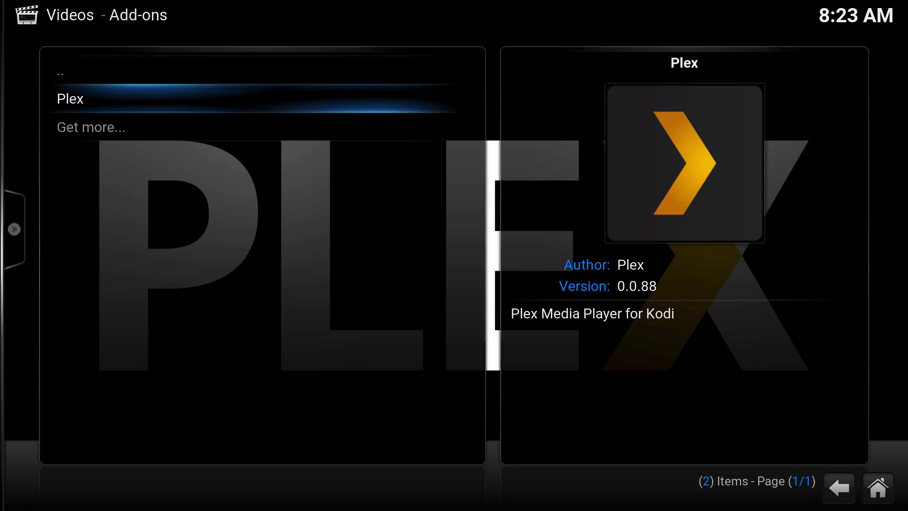
Open Plex's Add-on settings from its context menu, keeping Transcode Format at mkv
key("c")
key("Down")
key("Down")
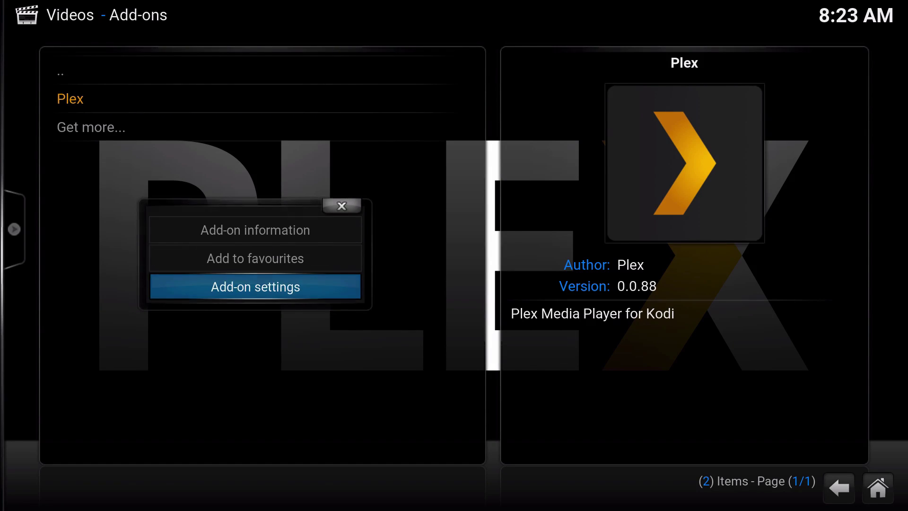
key("Return")
key("Down")
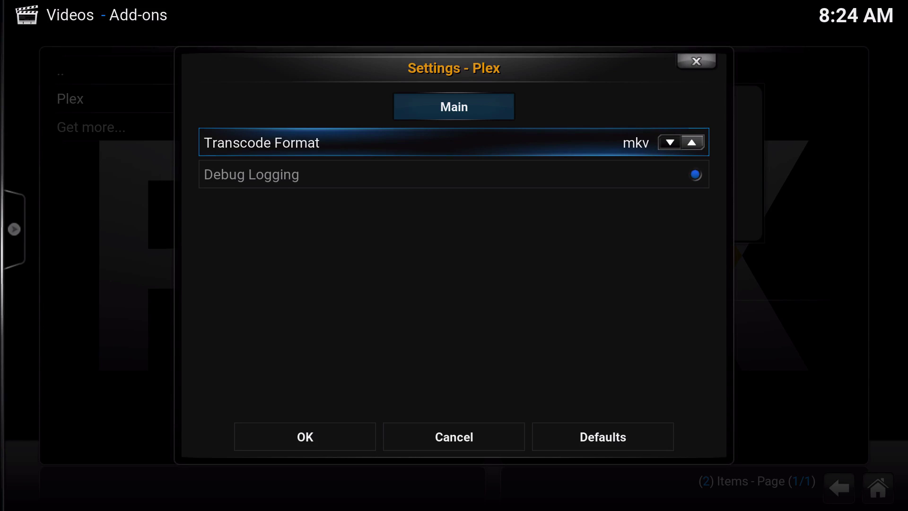
key("Right")
key("Right")
key("Right")
key("Right")
key("Down")
key("Down")
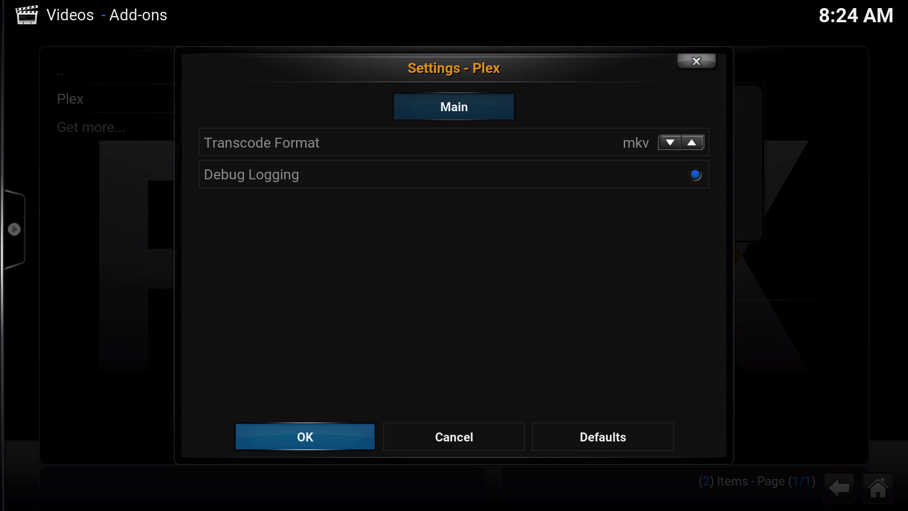
Confirm the Plex settings, launch Plex and sign in with the code-based login
key("Return")
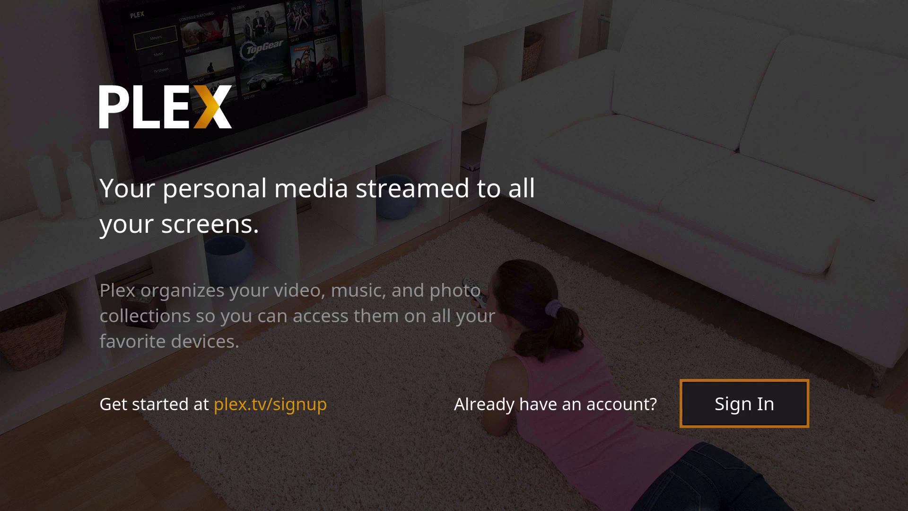
key("Return")
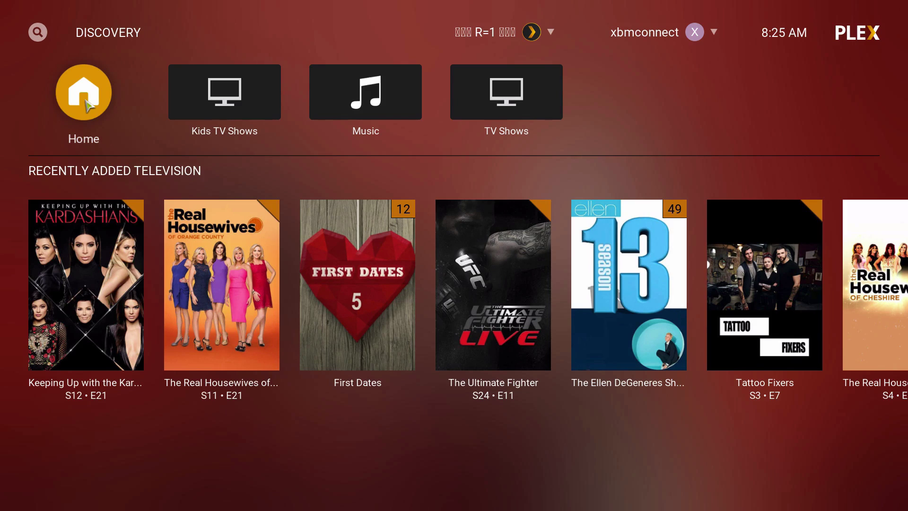
Open Plex's Settings screen from the account menu
key("Up")
key("Right")
key("Right")
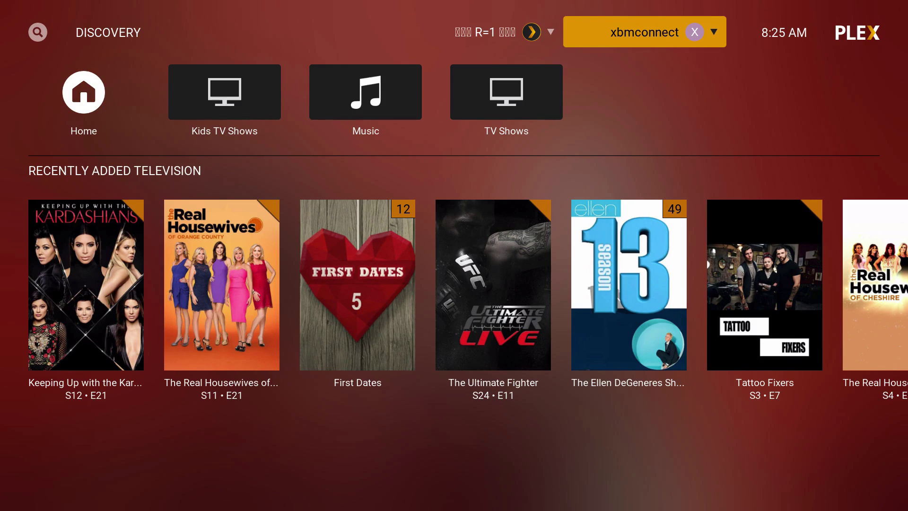
key("Down")
key("Up")
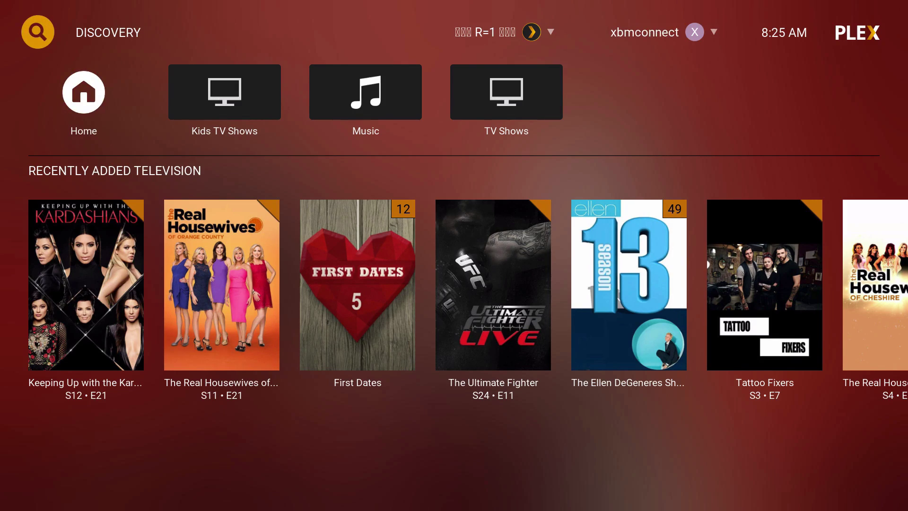
key("Right")
key("Right")
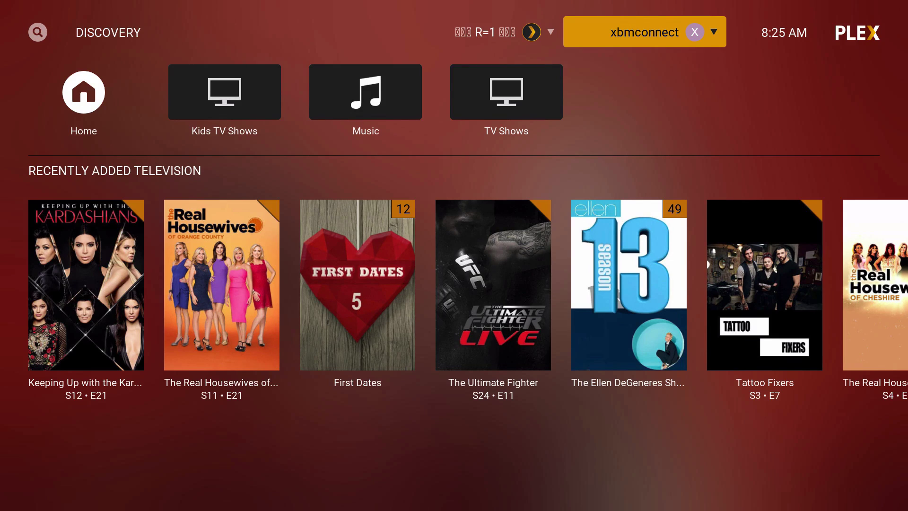
key("Return")
key("Down")
key("Up")
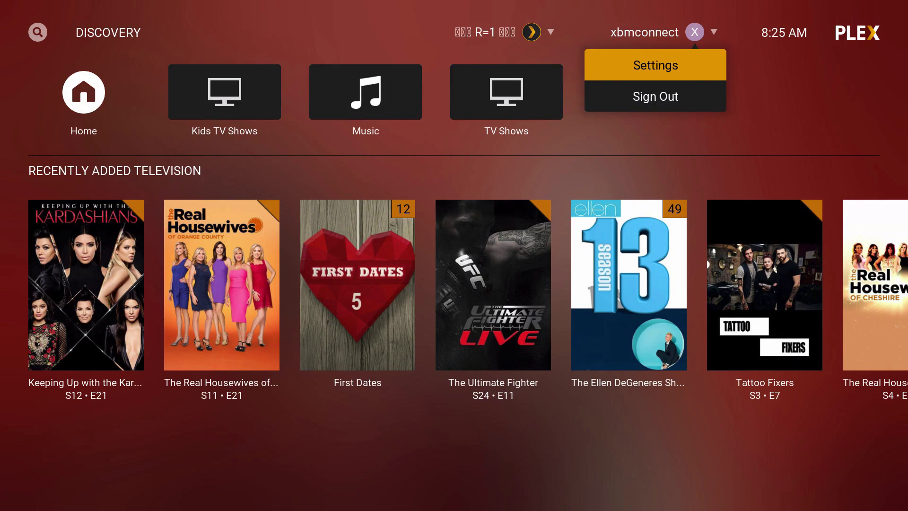
key("Return")
Browse the About, Manual Servers, Advanced, Subtitle and Video settings categories
key("Down")
key("Down")
key("Down")
key("Down")
key("Down")
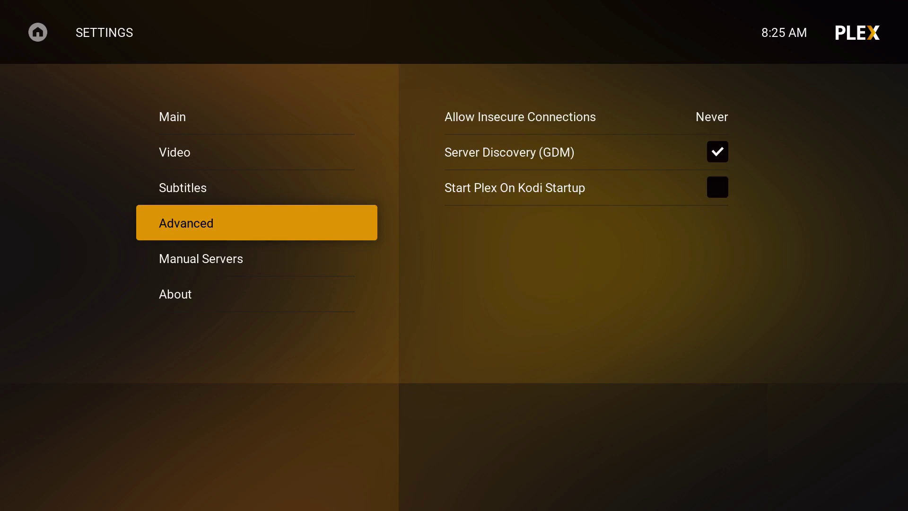
key("Up")
key("Down")
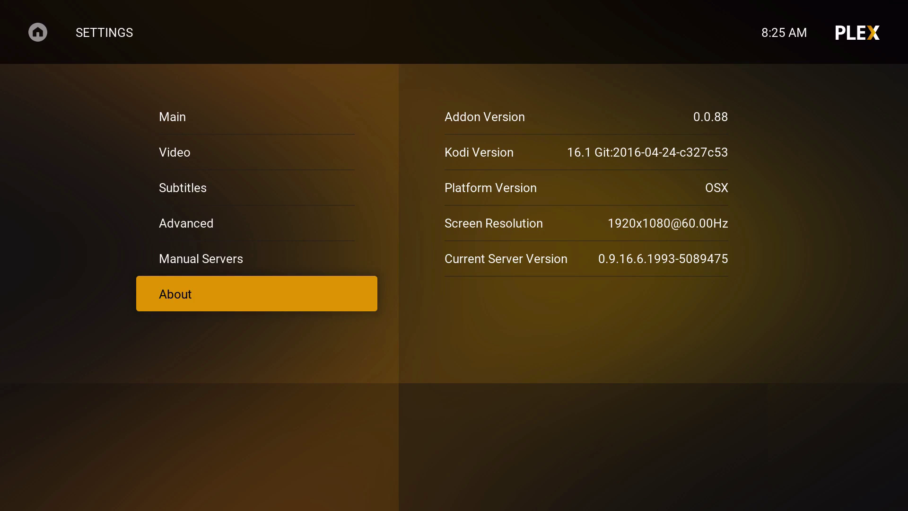
key("Up")
key("Up")
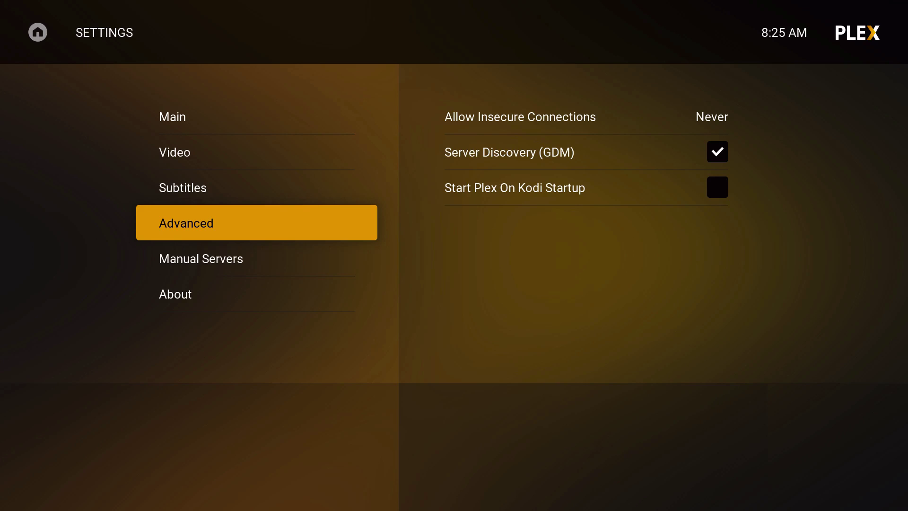
key("Up")
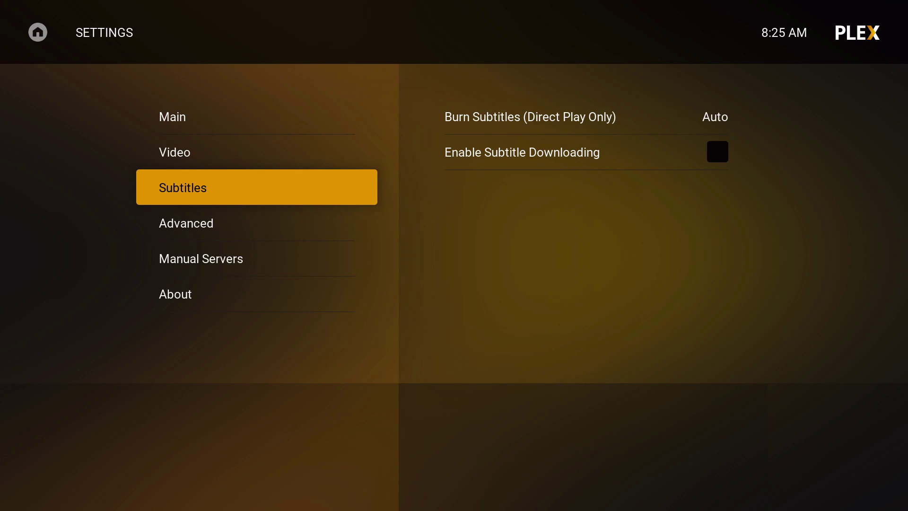
key("Up")
Review the Video options, including Remote Quality, Allow 4K and Allow HEVC (h265)
key("Right")
key("Down")
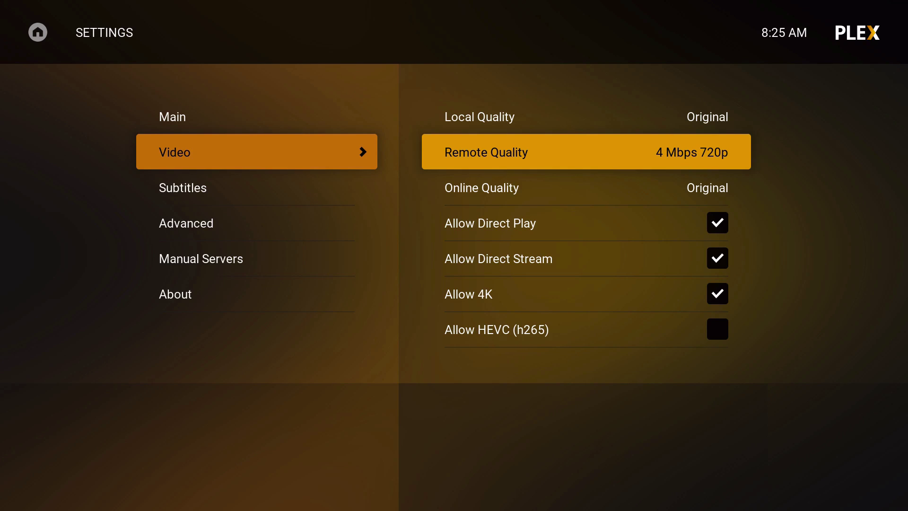
key("Left")
key("Right")
key("Left")
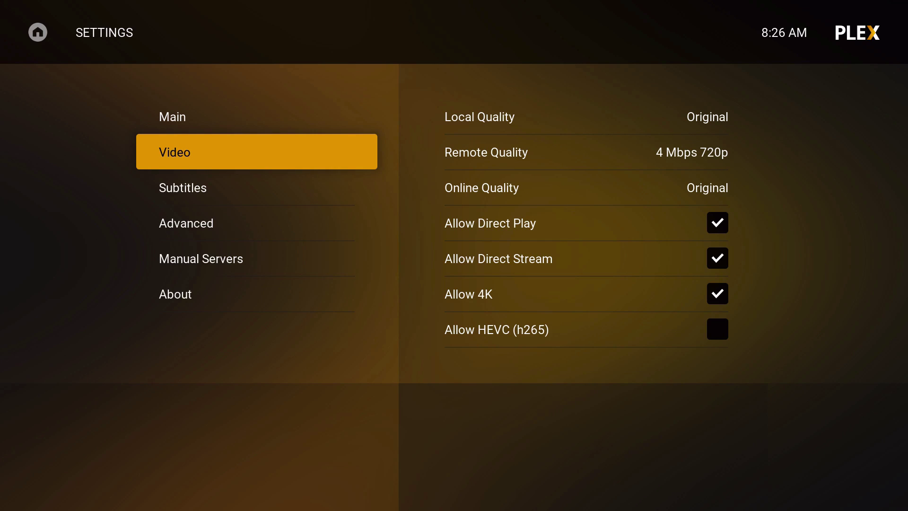
key("Right")
key("Down")
key("Down")
key("Down")
key("Down")
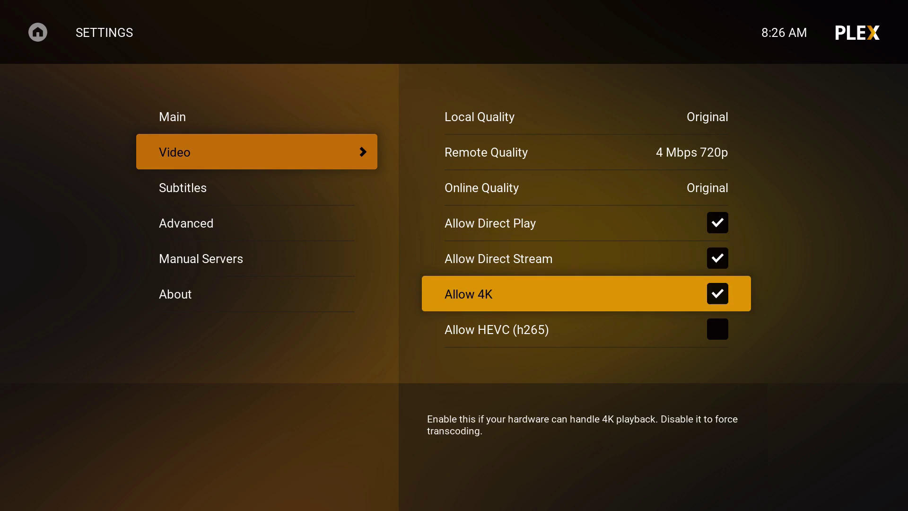
key("Down")
key("Return")
key("Up")
key("Left")
View the Main category with Automatically Sign In off, then head back toward Home
key("Up")
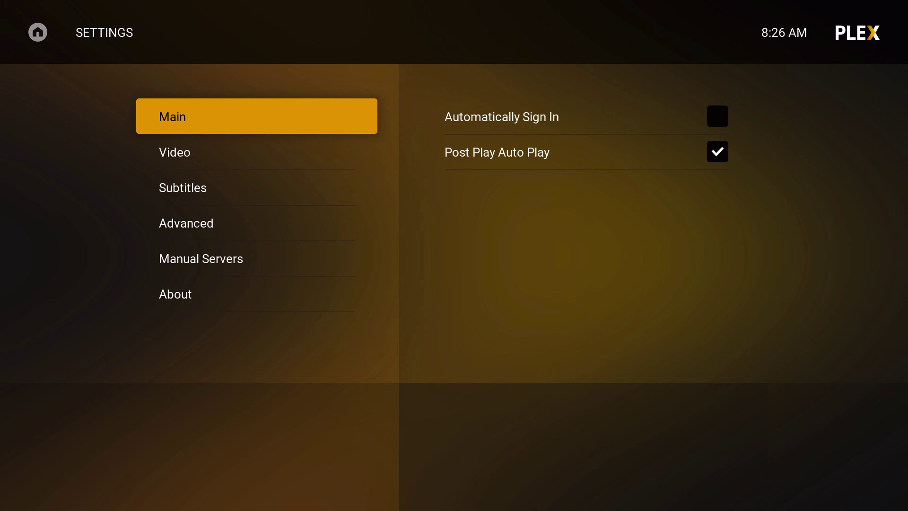
key("Right")
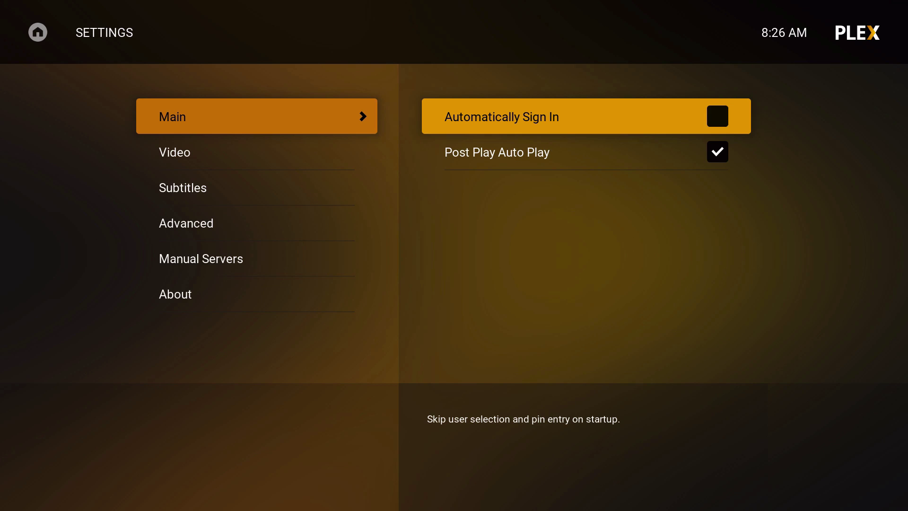
key("Left")
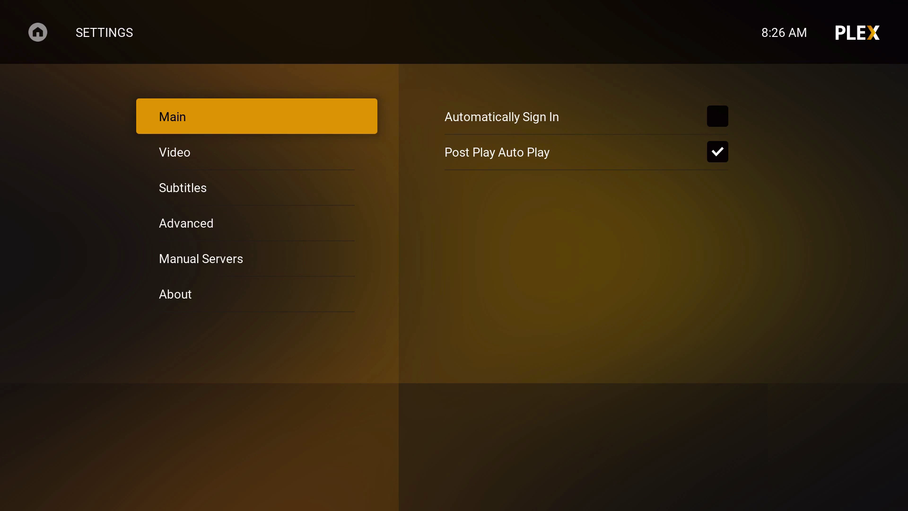
key("Up")
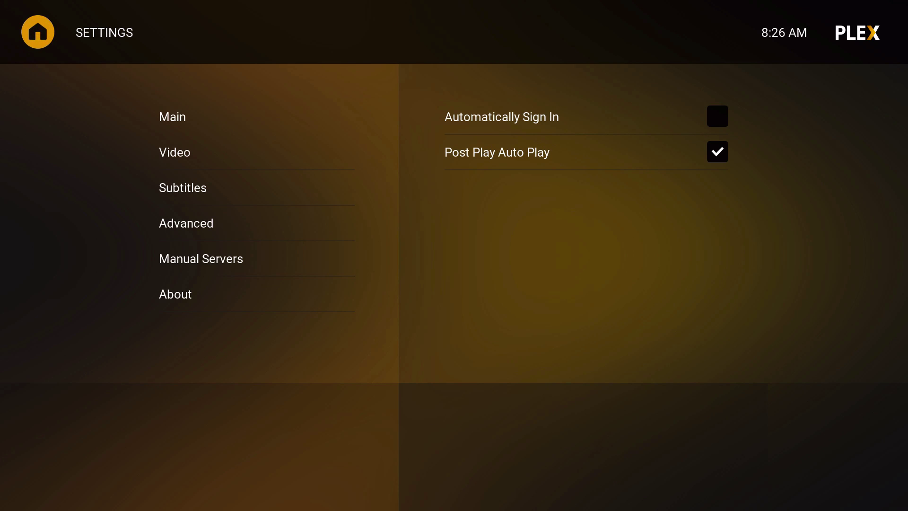
key("Return")
Browse Discovery's Recently Added Television row, including Tattoo Fixers
key("Down")
key("Up")
key("Down")
key("Down")
key("Right")
key("Right")
key("Right")
key("Right")
key("Right")
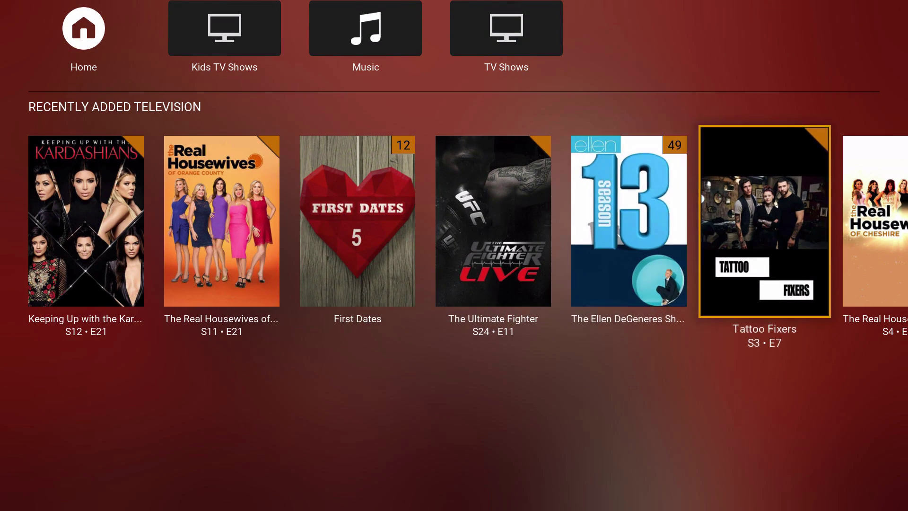
key("Right")
key("Right")
key("Right")
key("Right")
key("Right")
key("Left")
key("Left")
key("Left")
key("Left")
key("Left")
key("Left")
key("Left")
key("Left")
key("Left")
key("Left")
key("Up")
key("Up")
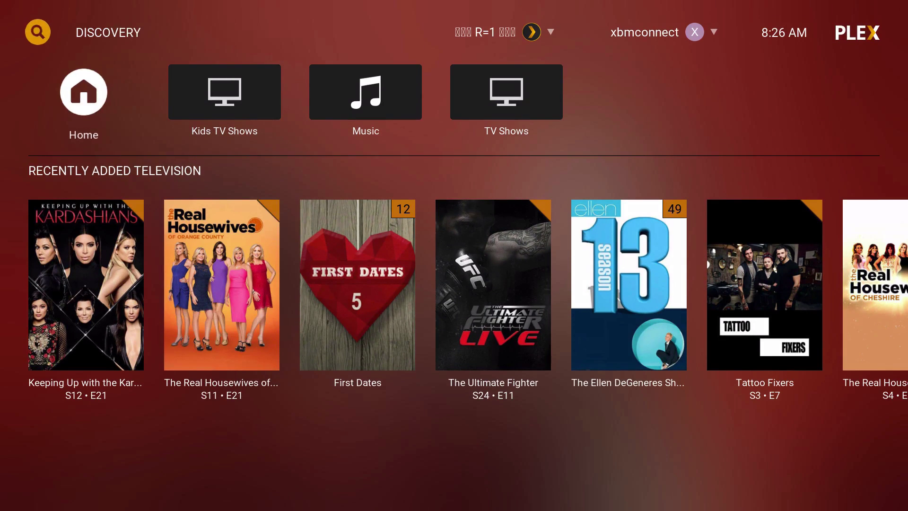
Look through Ultra-Royal, RAYFLIXX and Neighborhood Cinema in the server list, then select DELTA
key("Right")
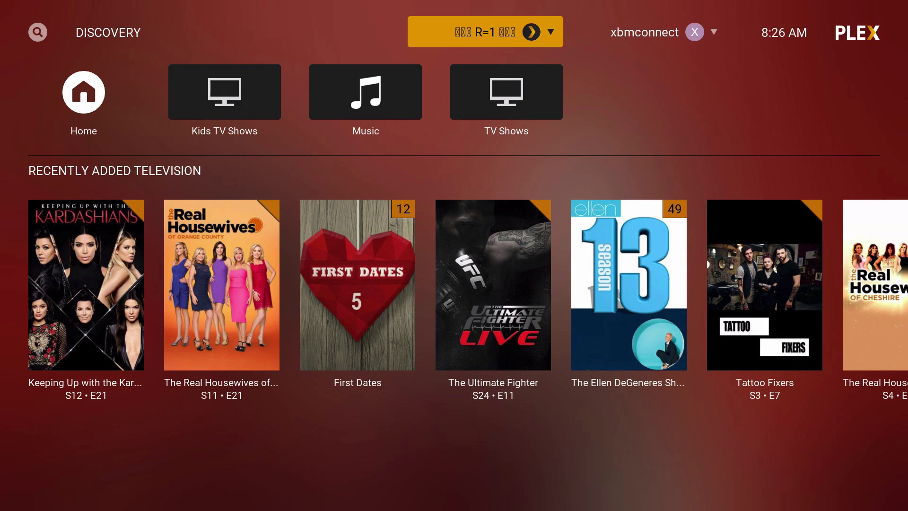
key("Return")
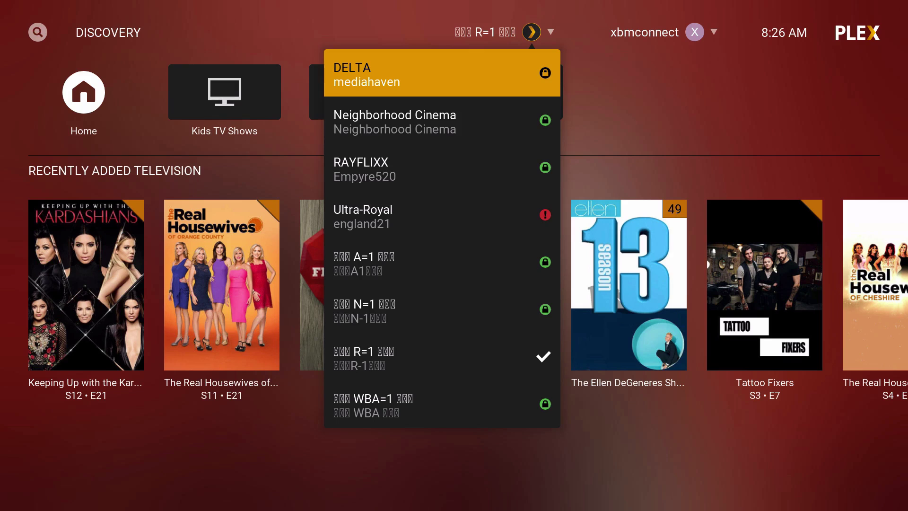
key("Down")
key("Down")
key("Down")
key("Down")
key("Down")
key("Down")
key("Down")
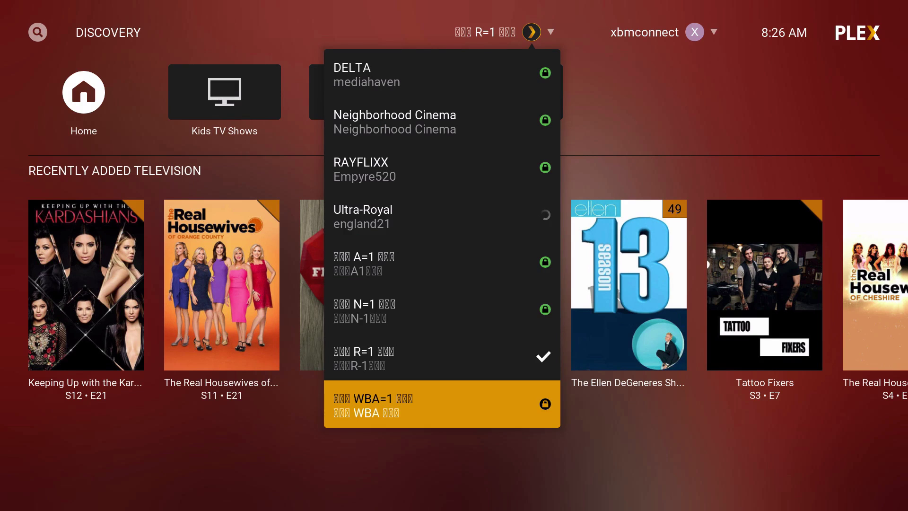
left_click(442, 214)
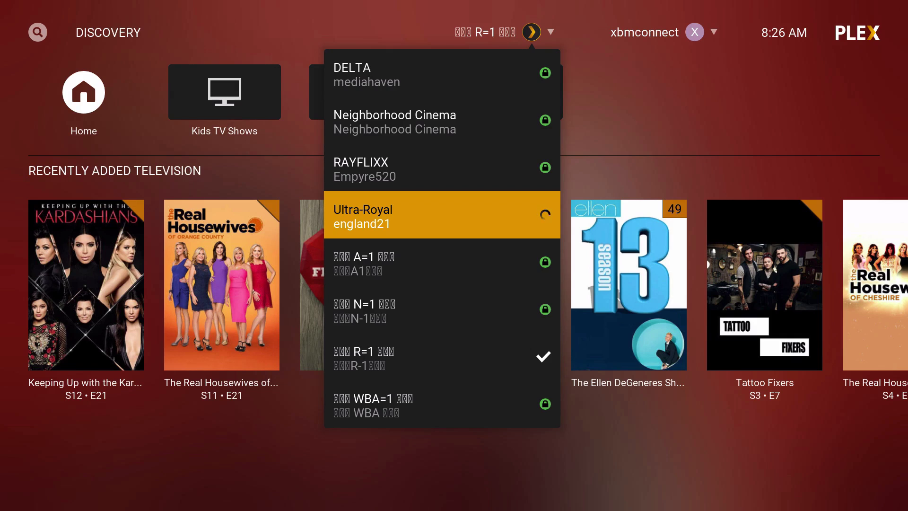
left_click(442, 167)
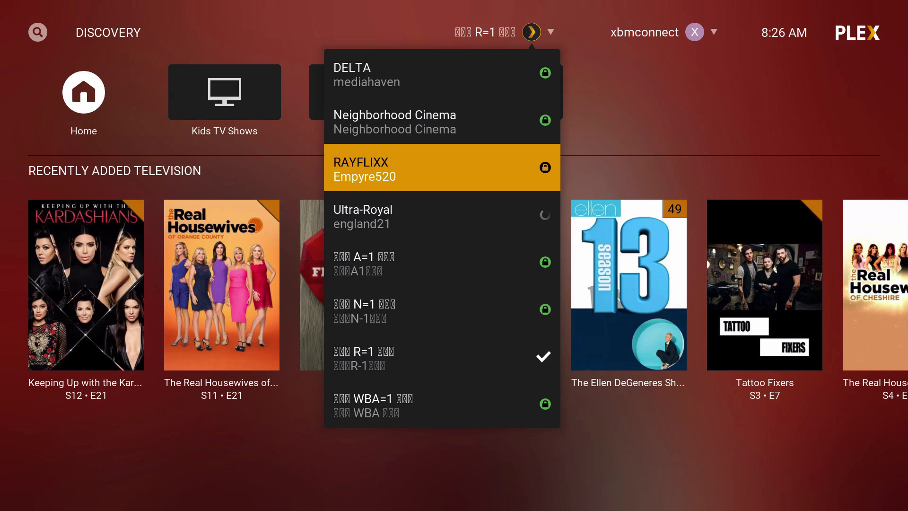
left_click(442, 119)
key("Up")
key("Down")
key("Down")
key("Down")
key("Down")
key("Down")
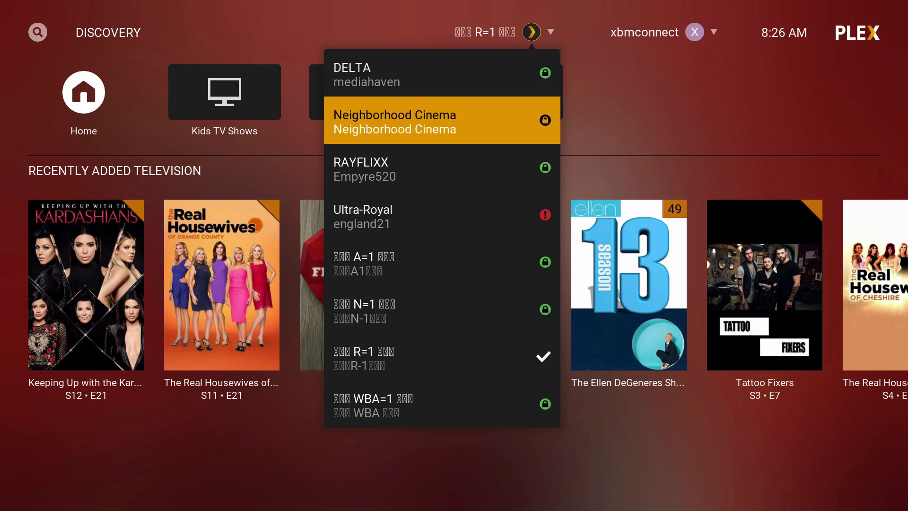
key("Down")
key("Up")
key("Up")
key("Up")
key("Up")
key("Up")
key("Up")
key("Up")
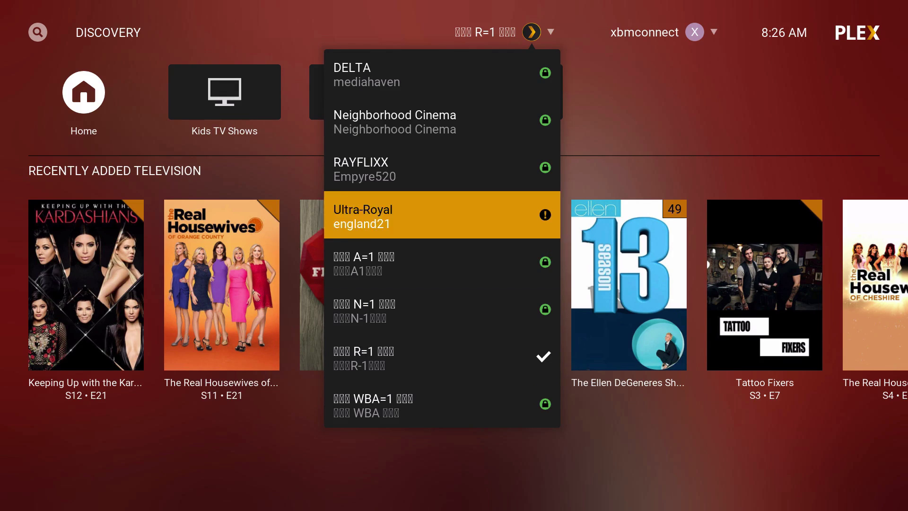
key("Return")
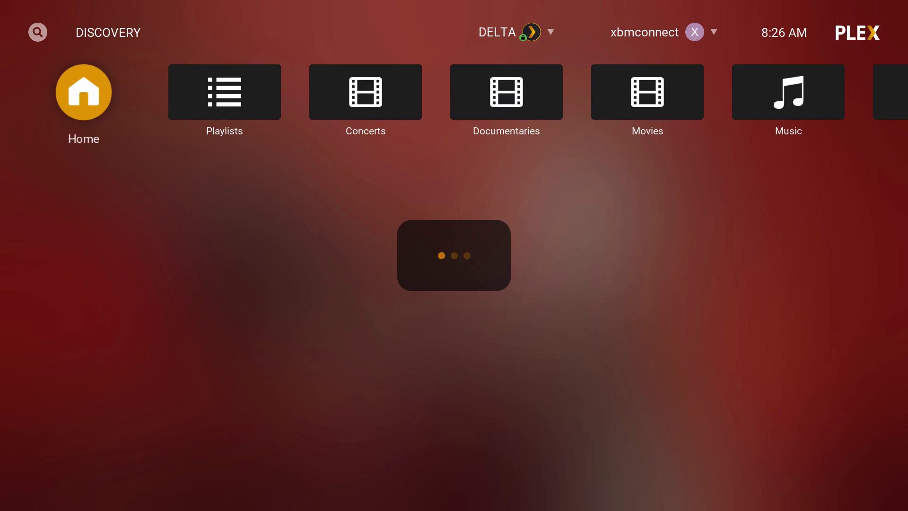
Step through DELTA's Playlists, Concerts, Documentaries, Movies, Music, Standup and TV Shows sections
key("Right")
key("Right")
key("Right")
key("Right")
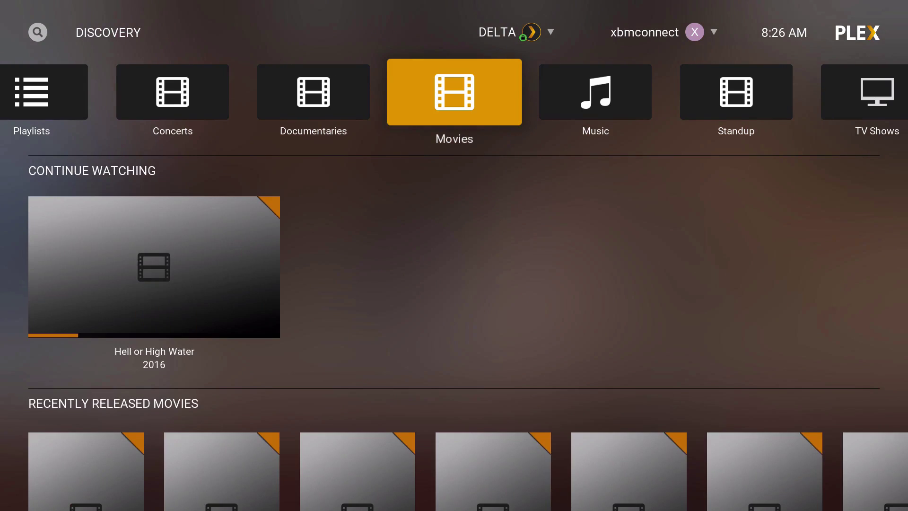
key("Left")
key("Left")
key("Right")
key("Right")
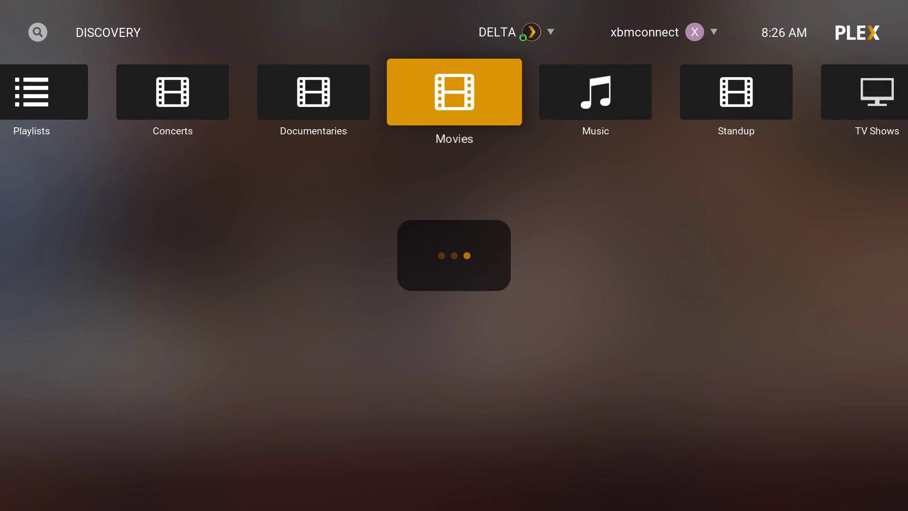
key("Right")
key("Right")
key("Right")
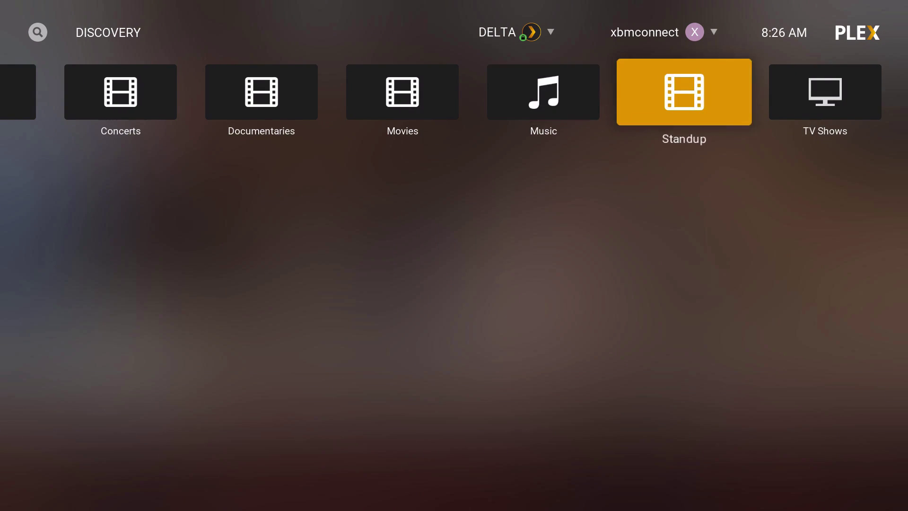
key("Left")
key("Left")
key("Left")
key("Left")
key("Left")
key("Left")
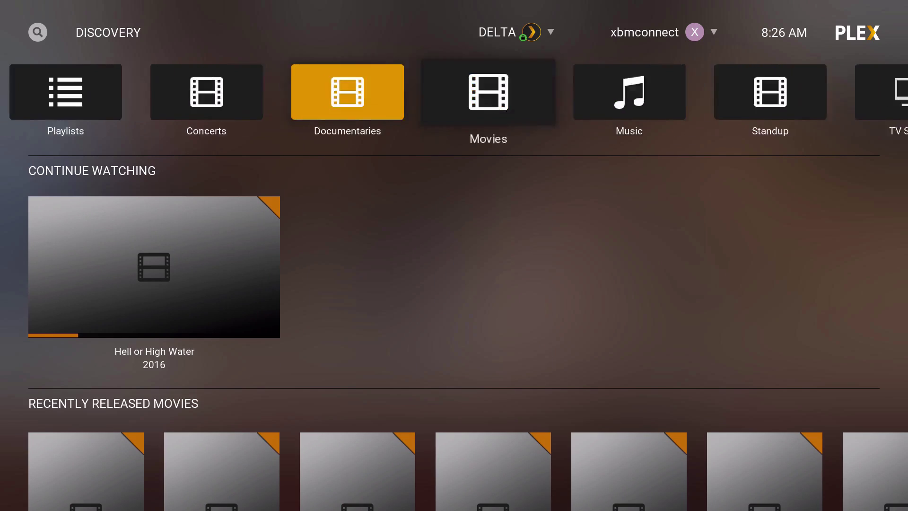
key("Left")
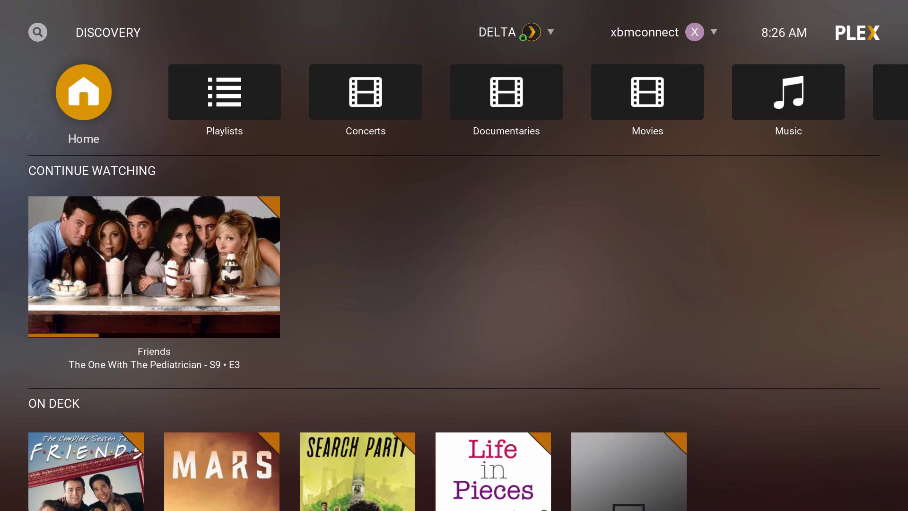
Browse the Continue Watching, On Deck and Recently Added rows, ending on Friends S9 E3
key("Down")
key("Down")
key("Down")
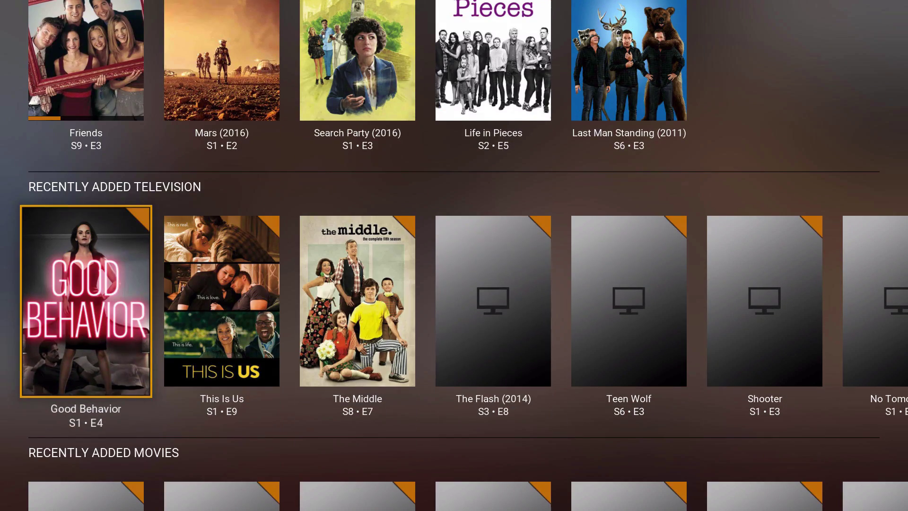
key("Right")
key("Right")
key("Left")
key("Left")
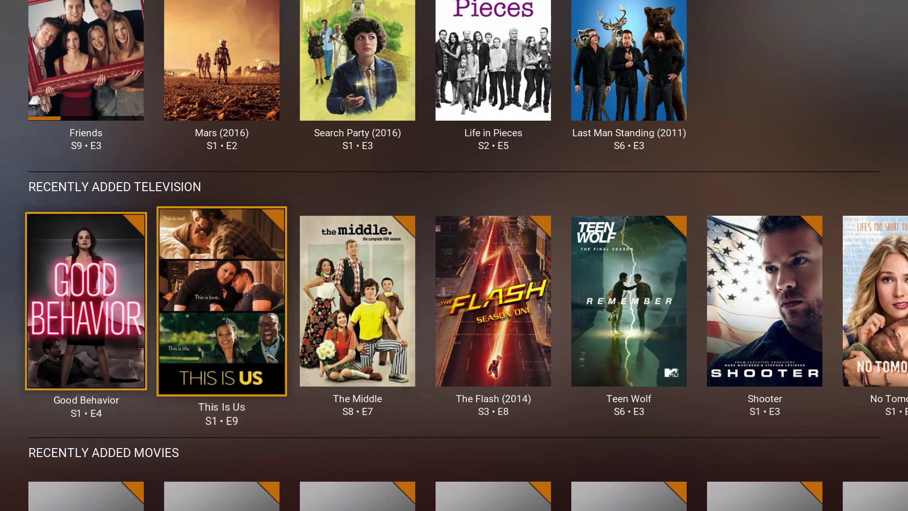
key("Down")
key("Right")
key("Right")
key("Left")
key("Left")
key("Up")
key("Up")
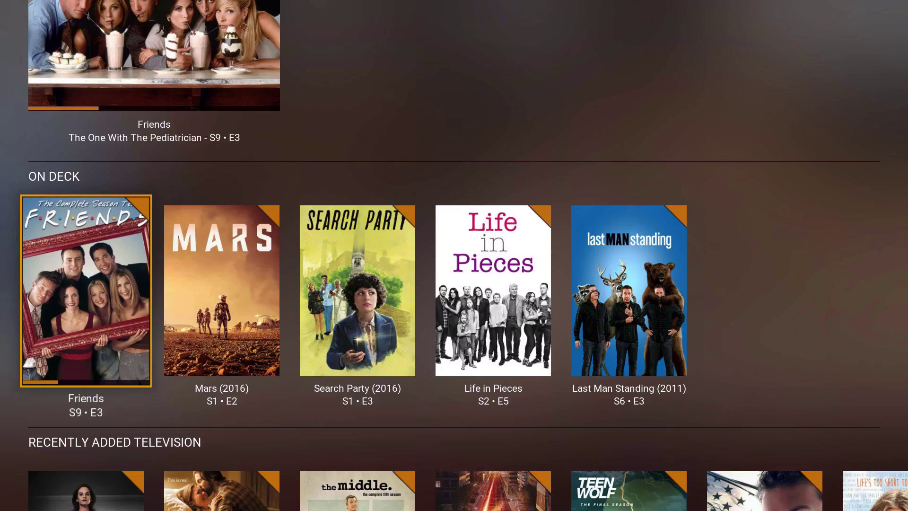
key("Up")
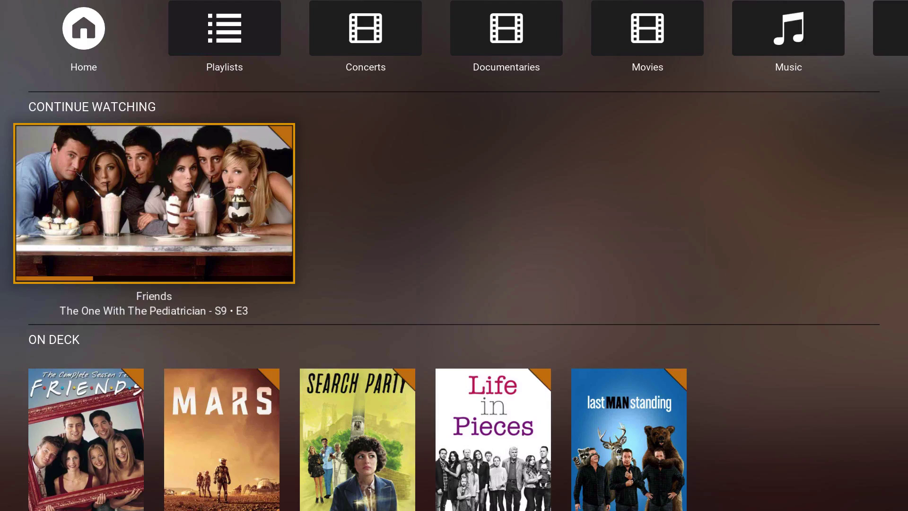
key("Up")
key("Down")
key("Down")
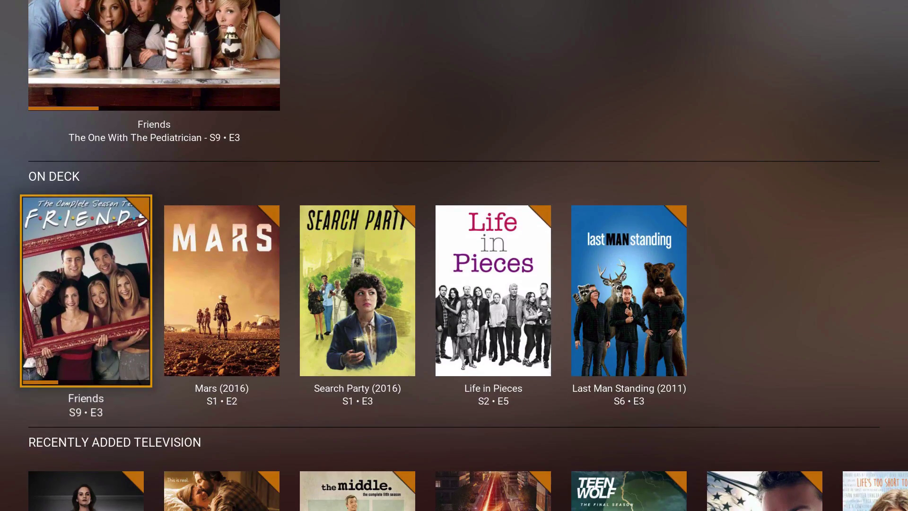
Peek at Good Behavior and the Concerts section, then return to the Home hub
key("Down")
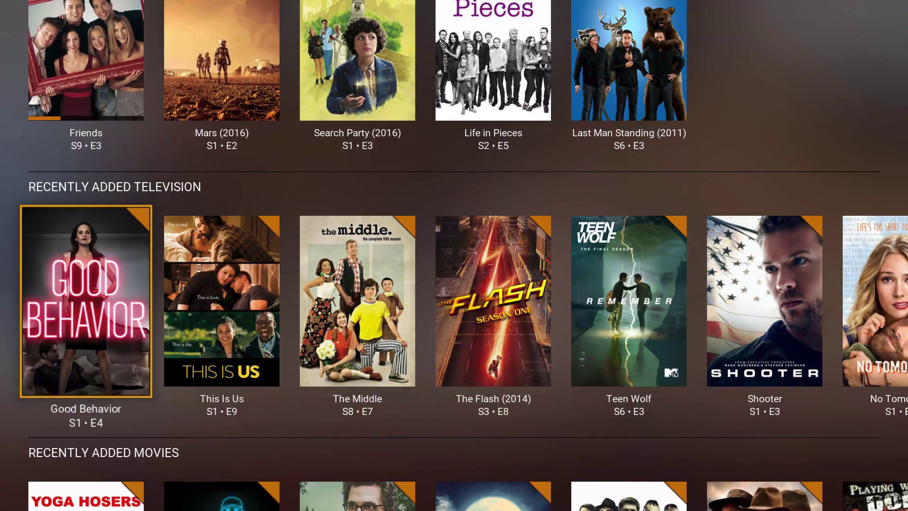
key("Up")
key("Up")
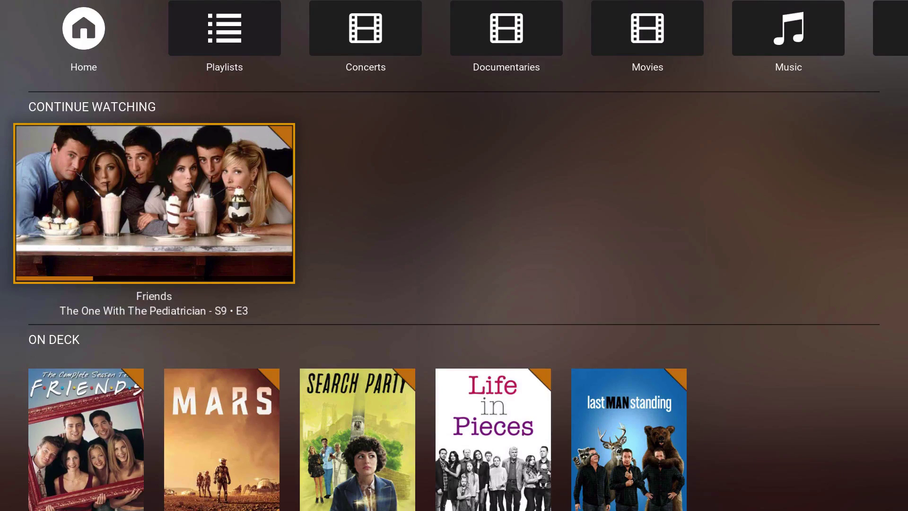
key("Up")
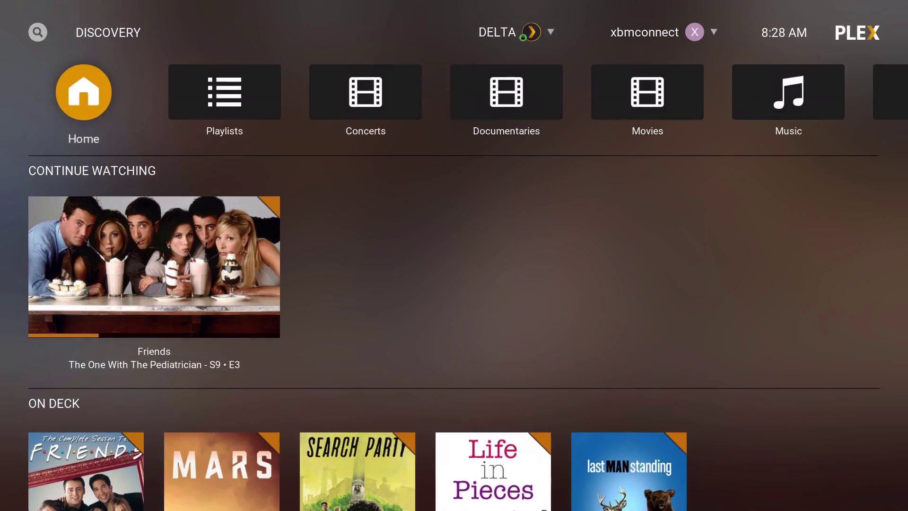
key("Down")
key("Up")
key("Right")
key("Right")
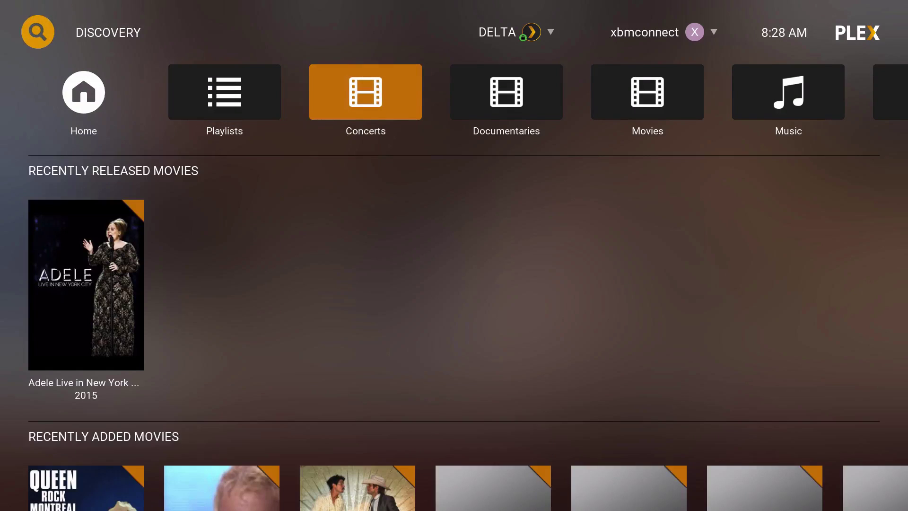
key("Down")
key("Left")
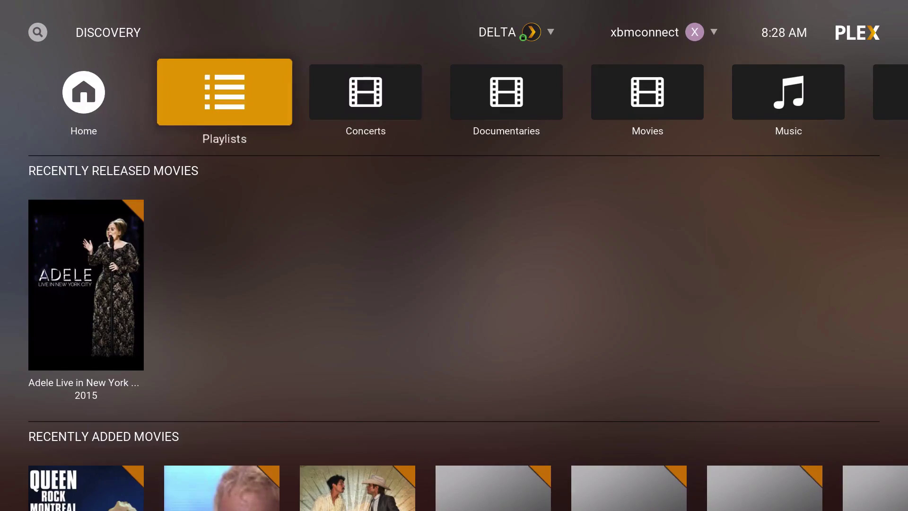
key("Left")
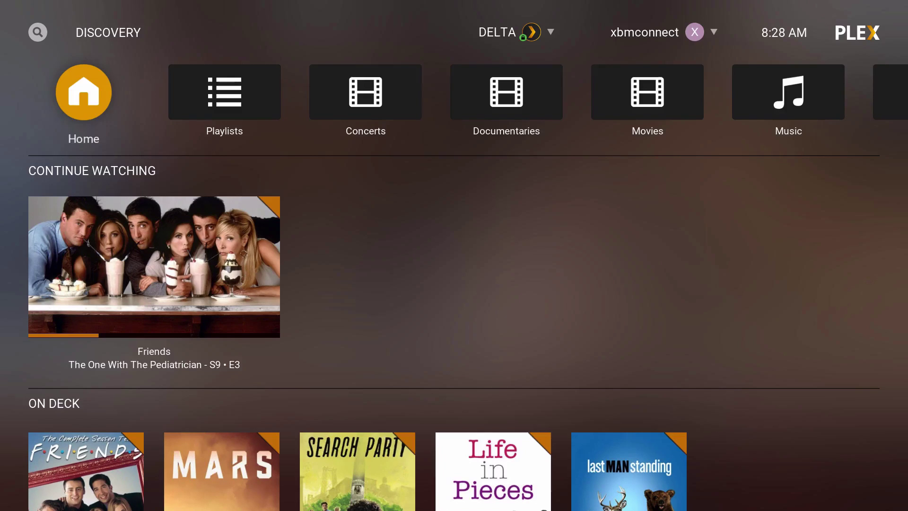
Open the Friends episode The One With The Pediatrician from the On Deck row
key("Down")
key("Down")
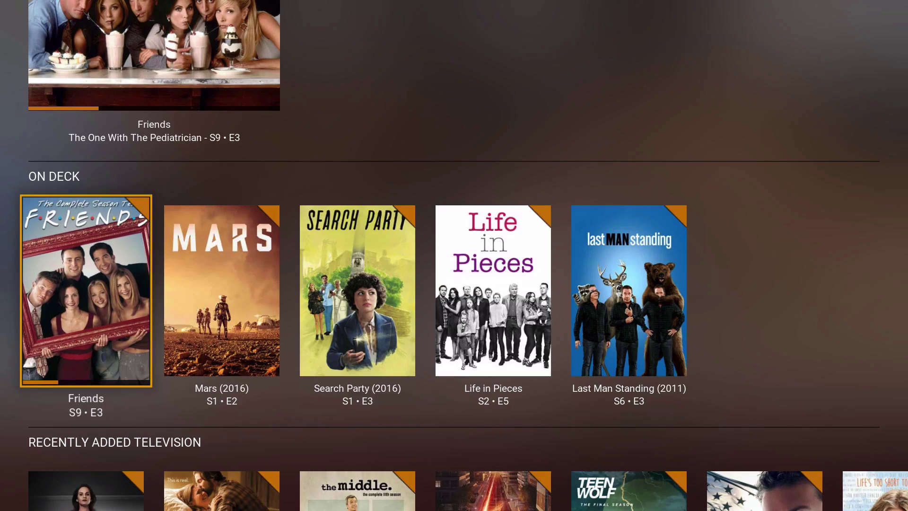
key("Down")
key("Up")
key("Up")
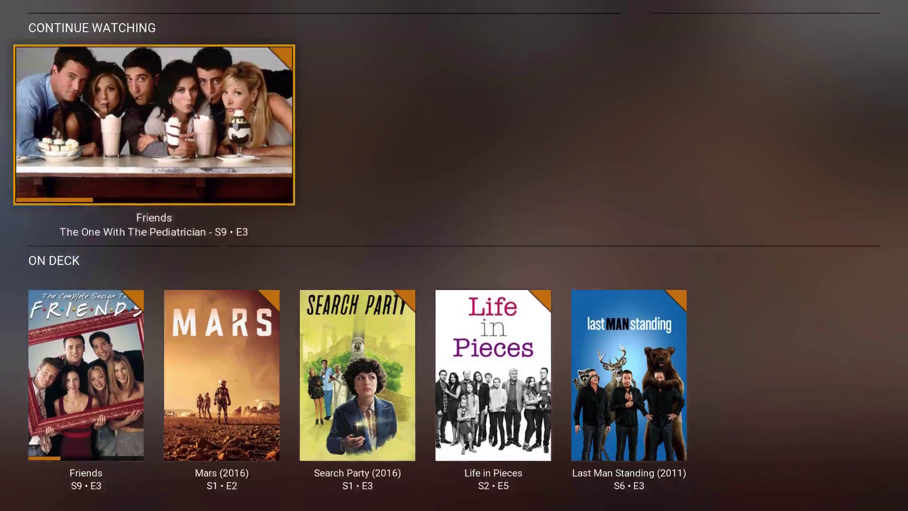
key("Up")
key("Down")
key("Down")
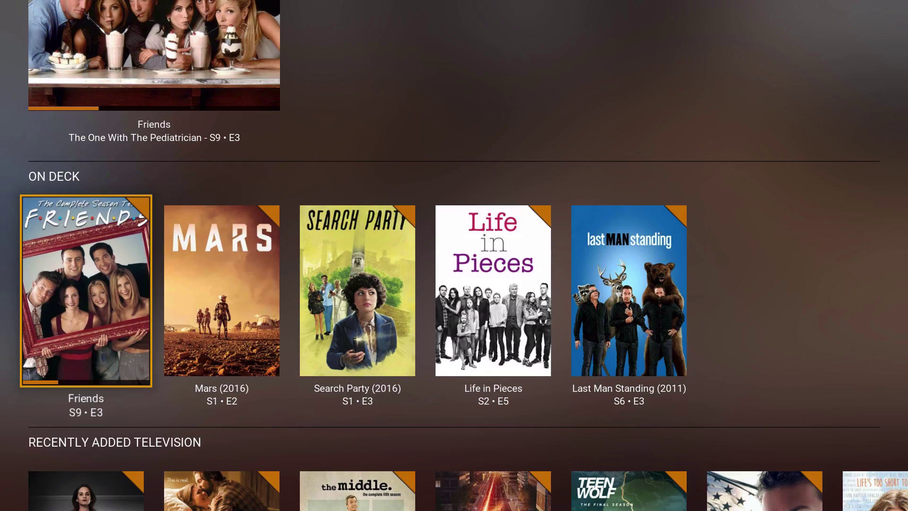
key("Return")
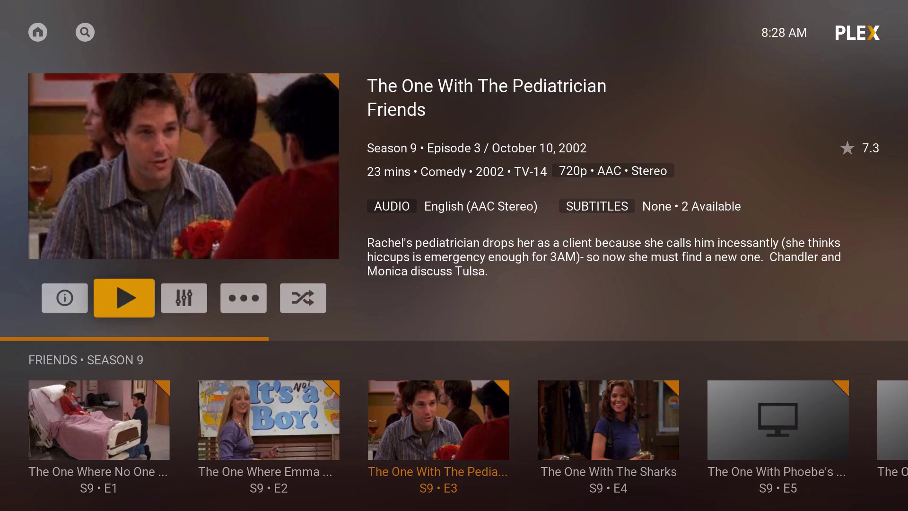
Shuffle-play the Friends episodes, starting with The One With The Boob Job (S9 E16)
key("Down")
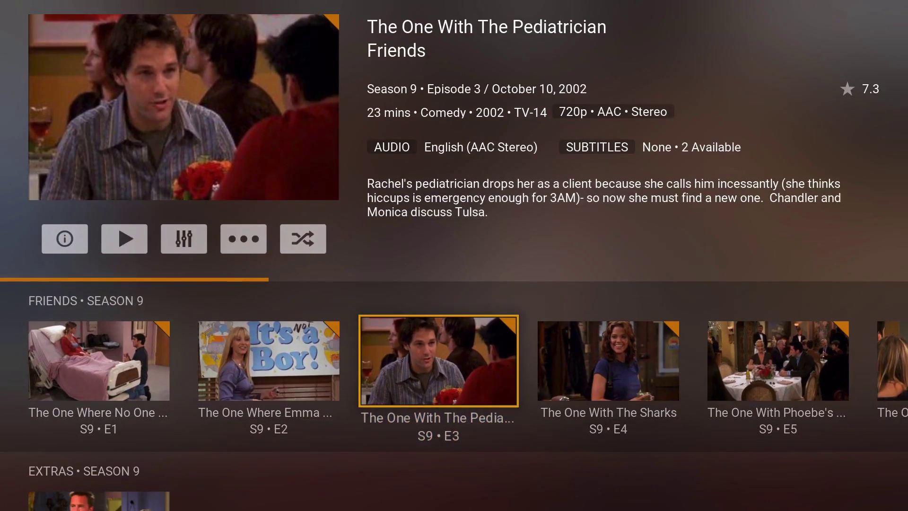
key("Down")
key("Up")
key("Up")
key("Right")
key("Right")
key("Right")
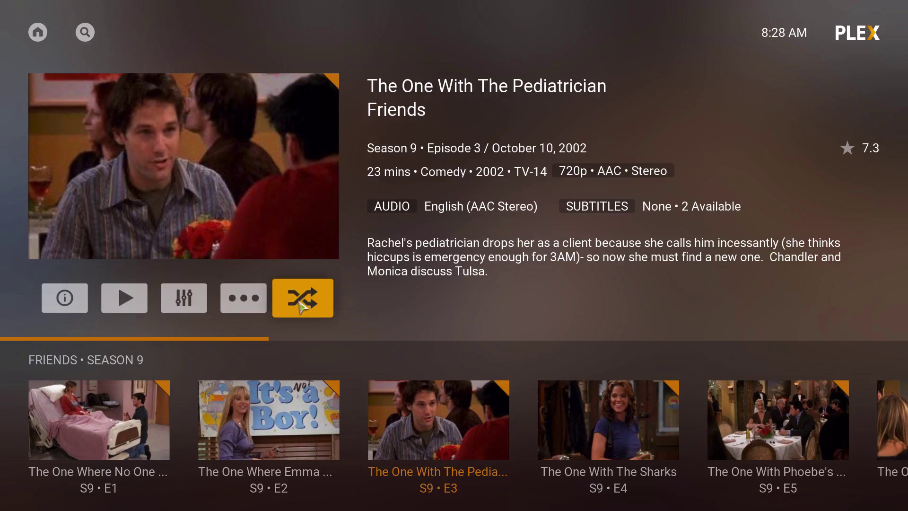
key("Return")
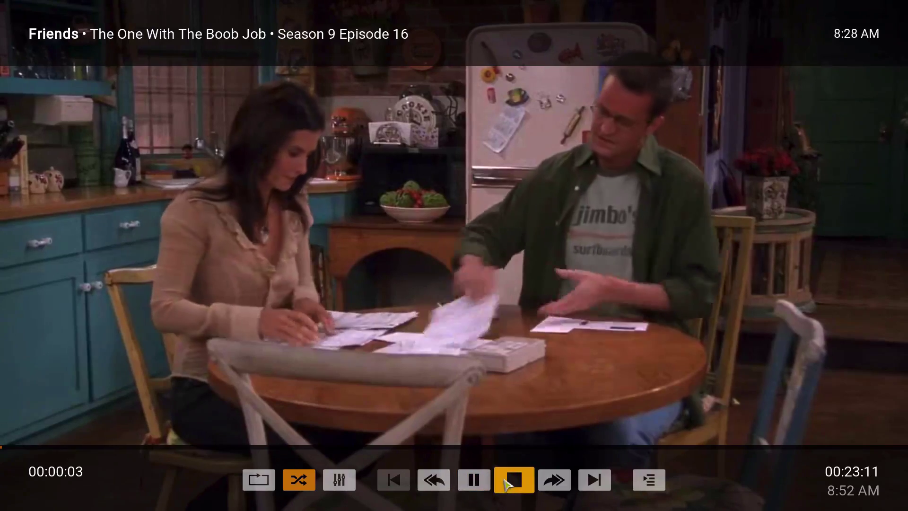
Mute the sound, skip ahead to The One With The Mugging, then stop playback
key("m")
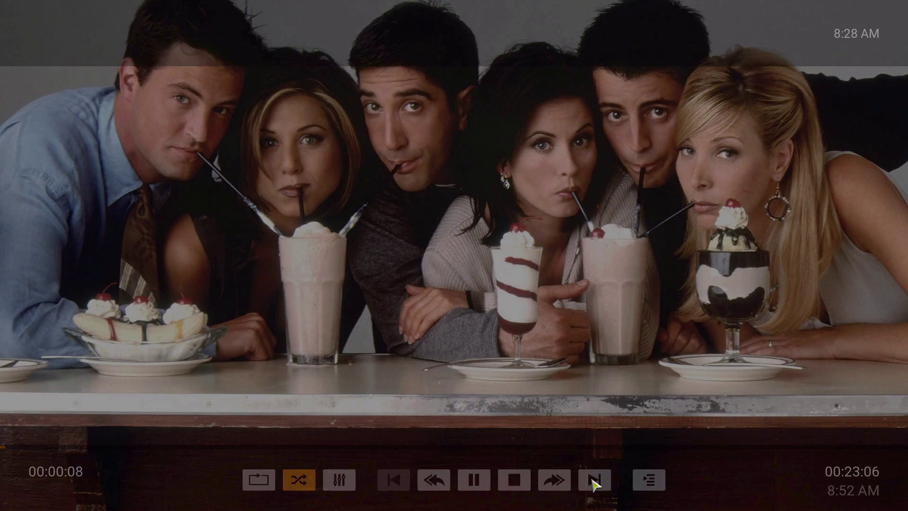
left_click(594, 482)
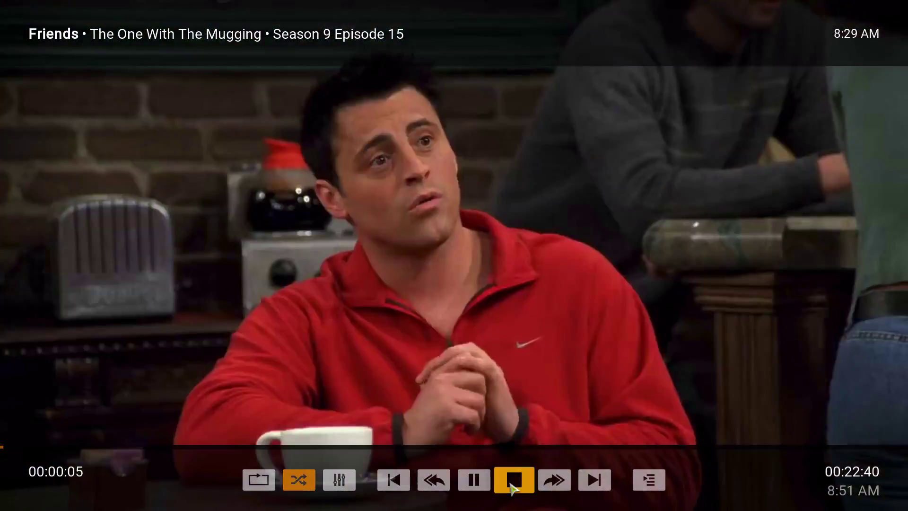
left_click(514, 487)
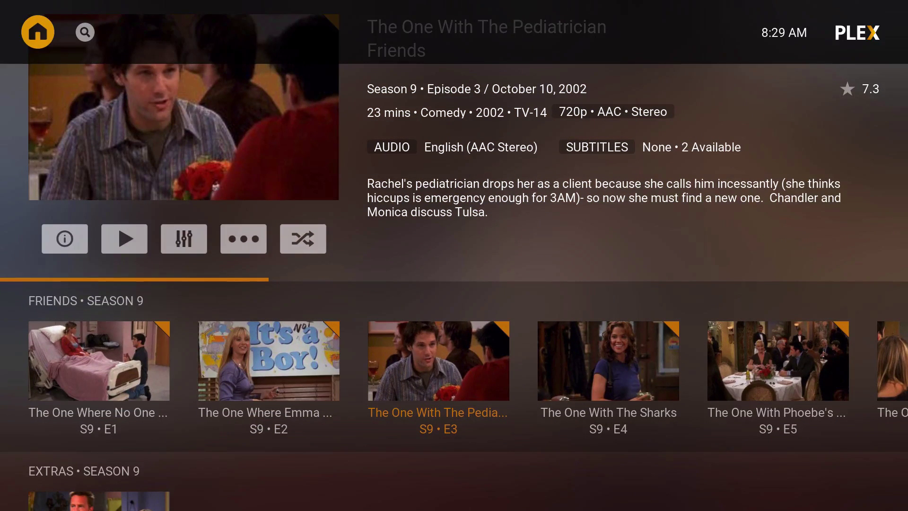
Return to the Plex home and browse the Recently Added Television shows
key("Down")
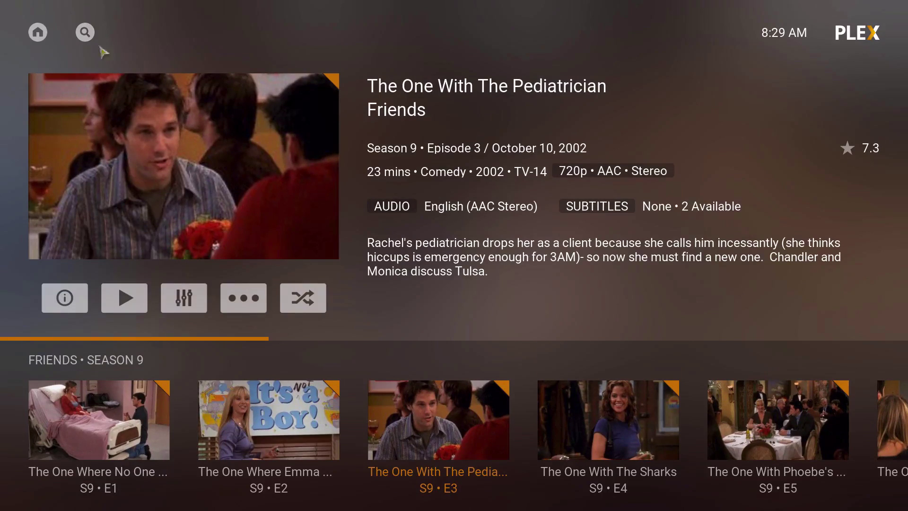
left_click(38, 34)
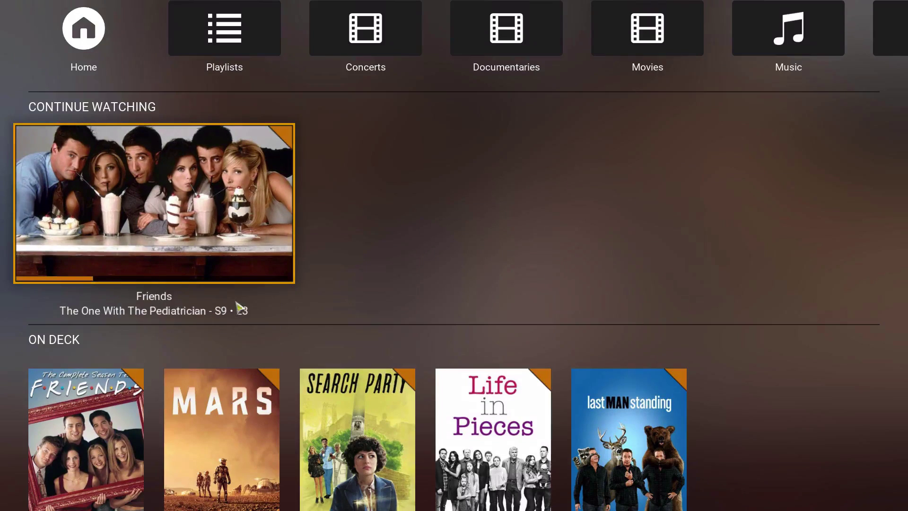
scroll(435, 321, "down", 2)
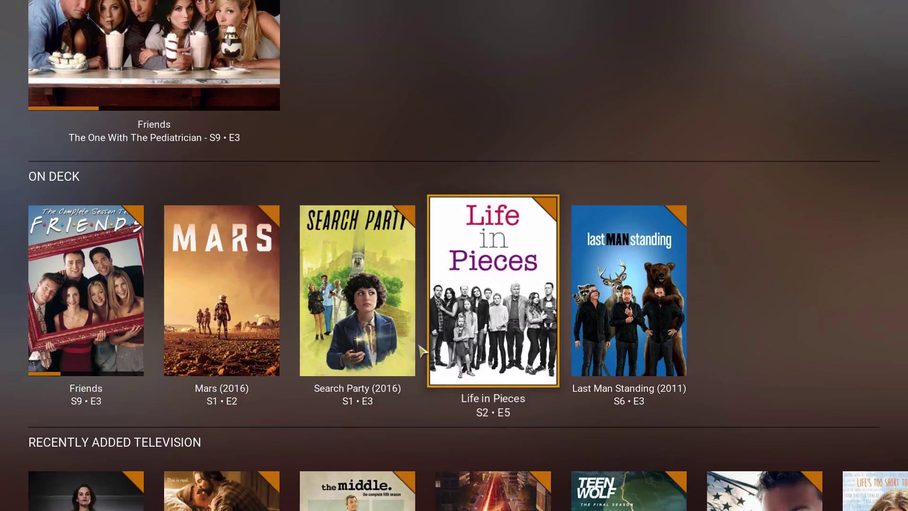
key("Down")
key("Right")
key("Right")
key("Right")
key("Right")
key("Left")
key("Left")
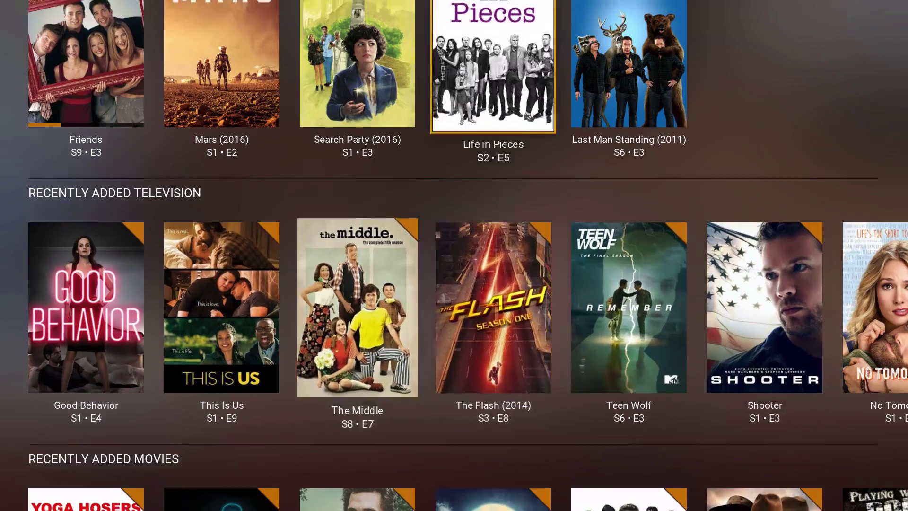
key("Up")
key("Up")
key("Up")
key("Right")
key("Right")
key("Right")
key("Right")
key("Right")
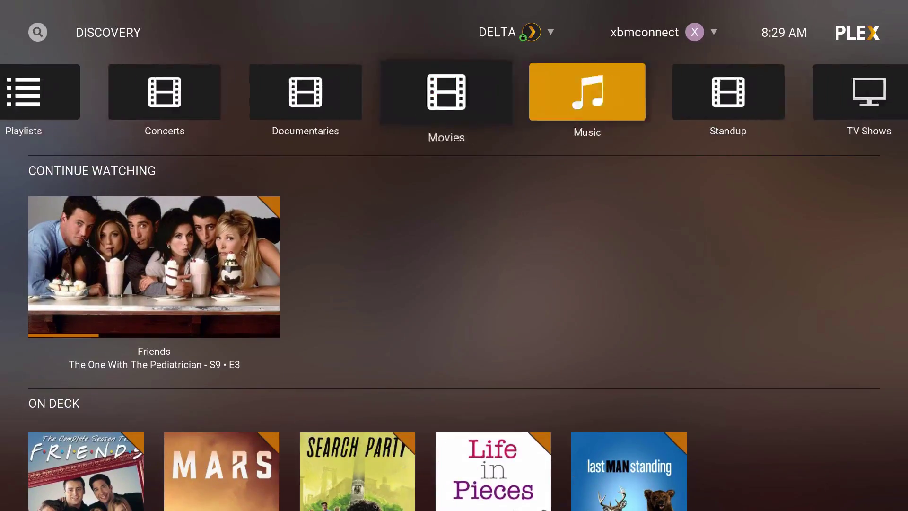
Open the Movies library and browse its grid down to 28 Weeks Later
key("Left")
key("Return")
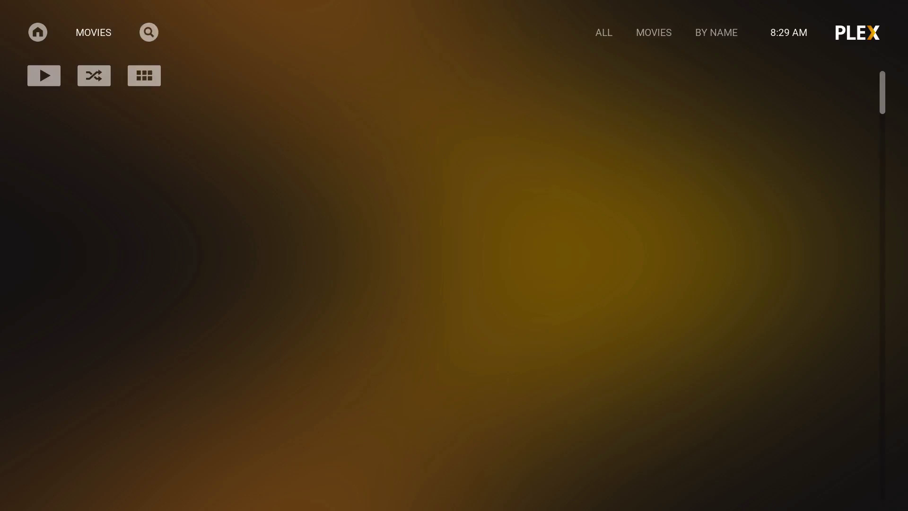
key("Up")
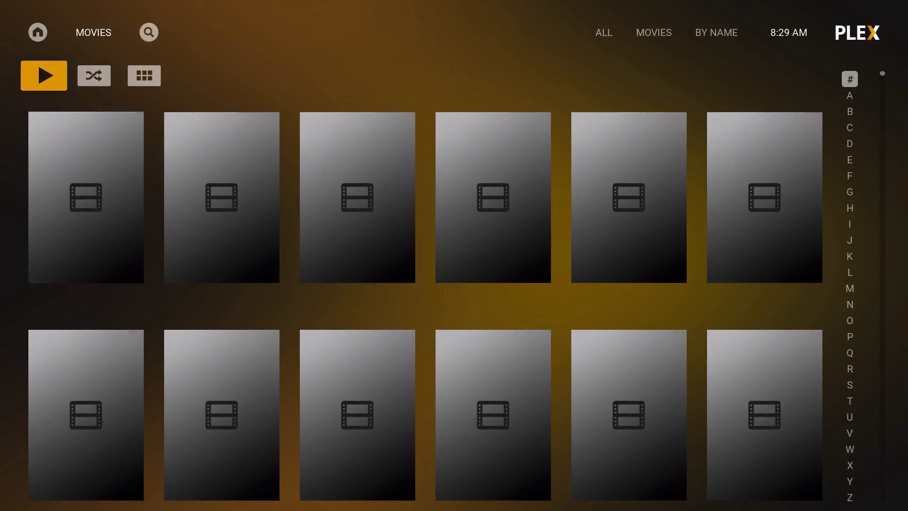
key("Right")
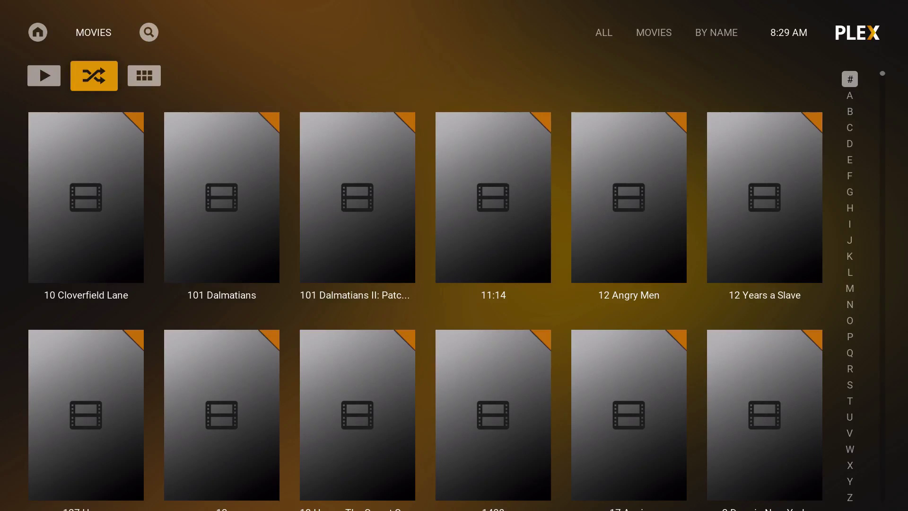
key("Down")
key("Down")
key("Down")
key("Down")
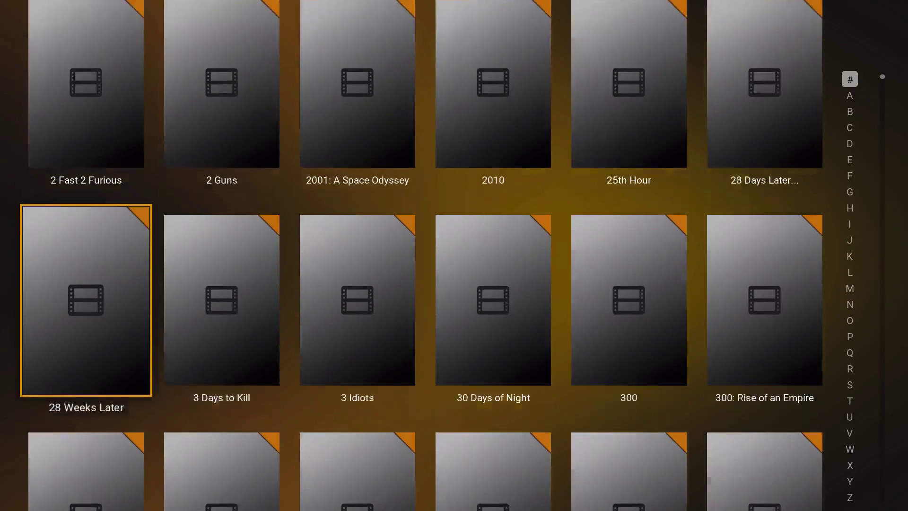
key("Down")
key("Down")
key("Down")
key("Down")
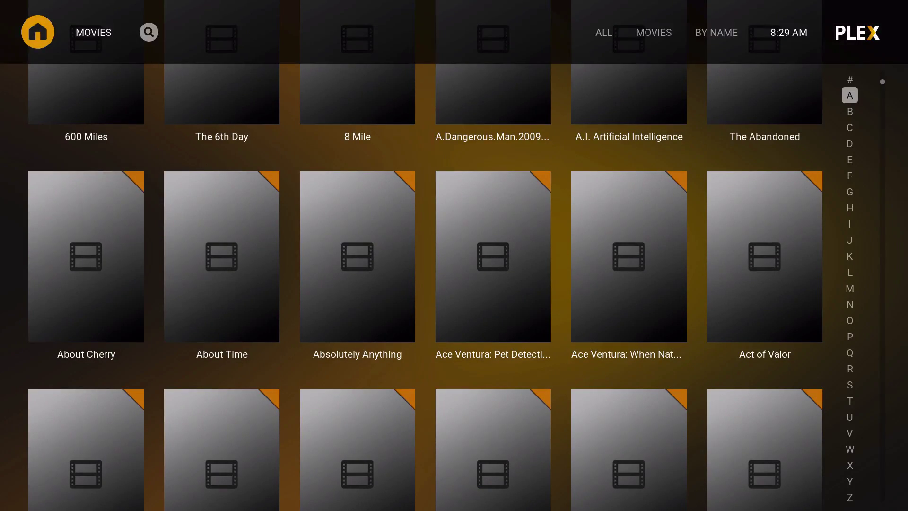
key("Up")
key("Up")
key("Up")
key("Up")
key("Up")
key("Up")
key("Up")
key("Up")
key("Up")
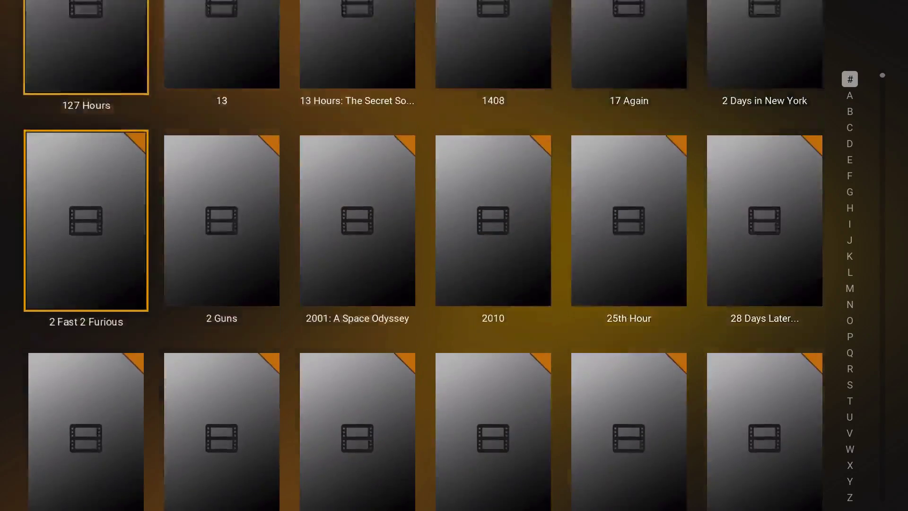
Check the sort-by-name option and open the ALL filter list in the library header
key("Down")
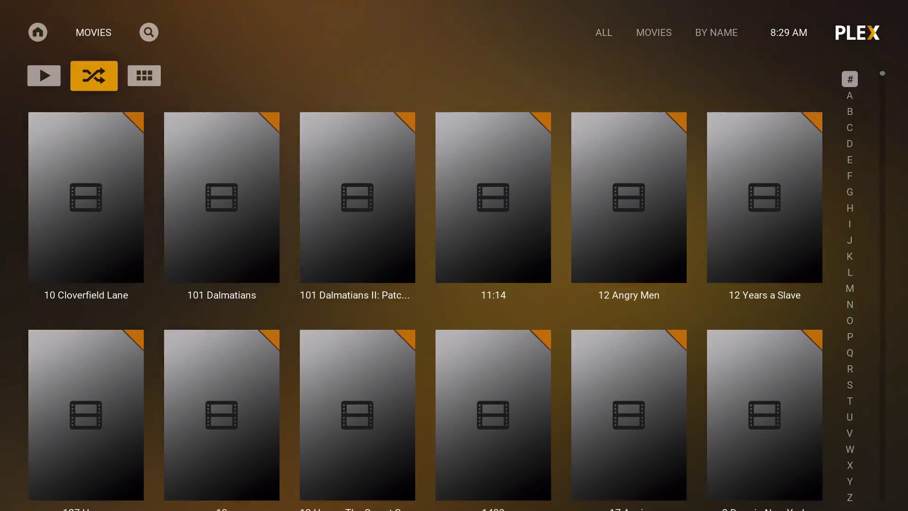
key("Up")
key("Right")
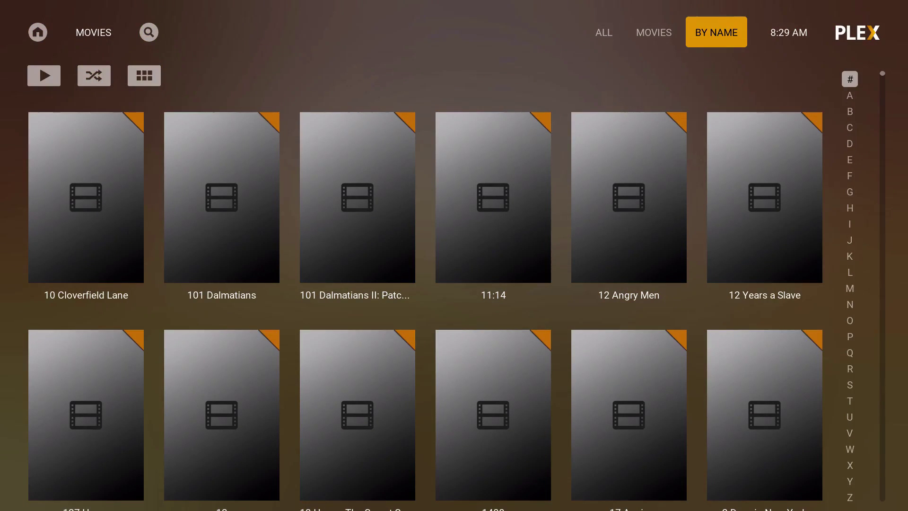
key("Left")
key("Left")
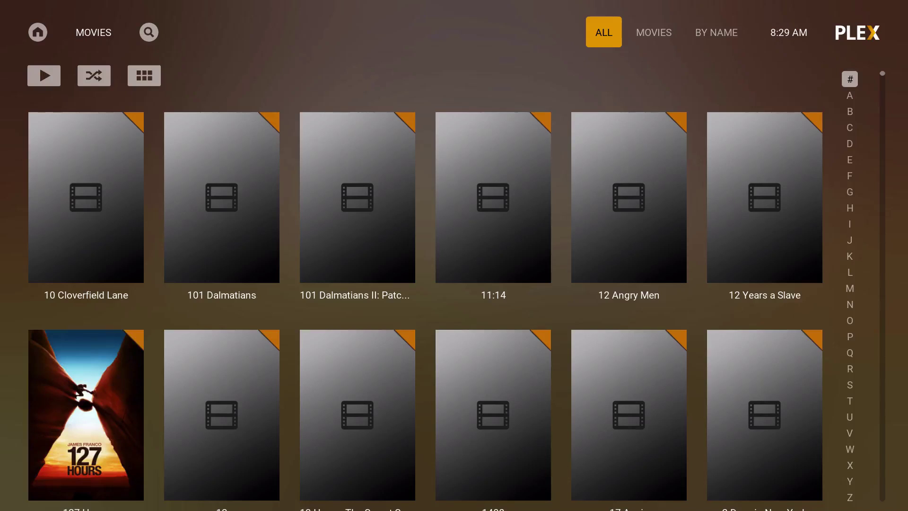
key("Return")
key("Down")
key("Down")
key("Down")
key("Down")
key("Down")
key("Down")
key("Down")
key("Down")
key("Down")
key("Down")
key("Down")
key("Up")
key("Up")
key("Up")
key("Up")
key("Up")
key("Up")
key("Up")
key("Up")
key("Up")
key("Up")
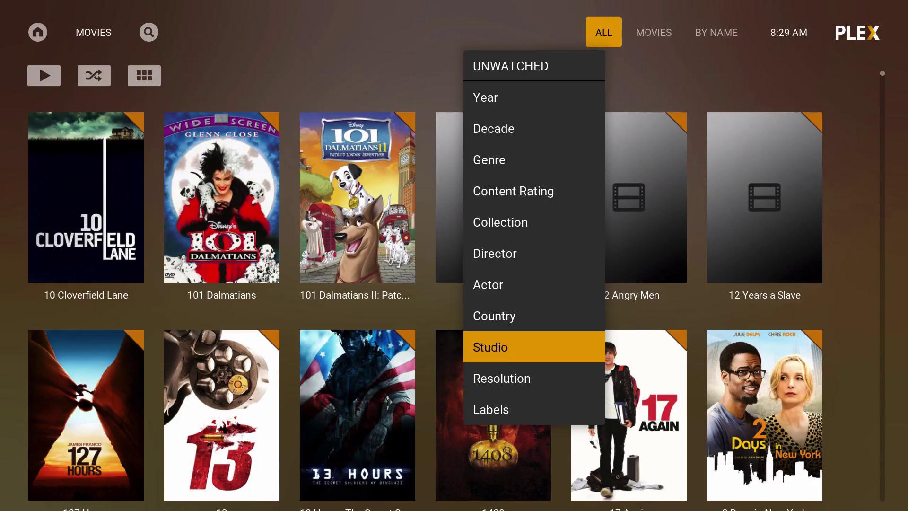
key("Escape")
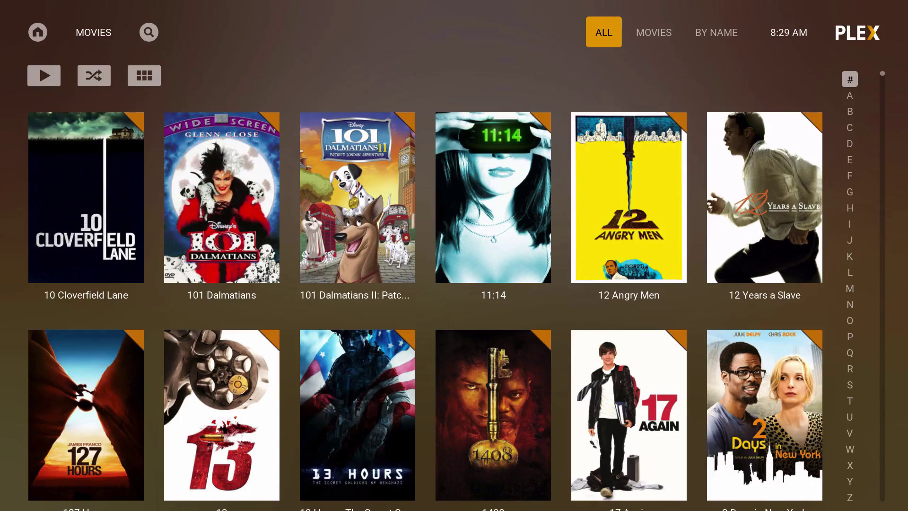
key("Left")
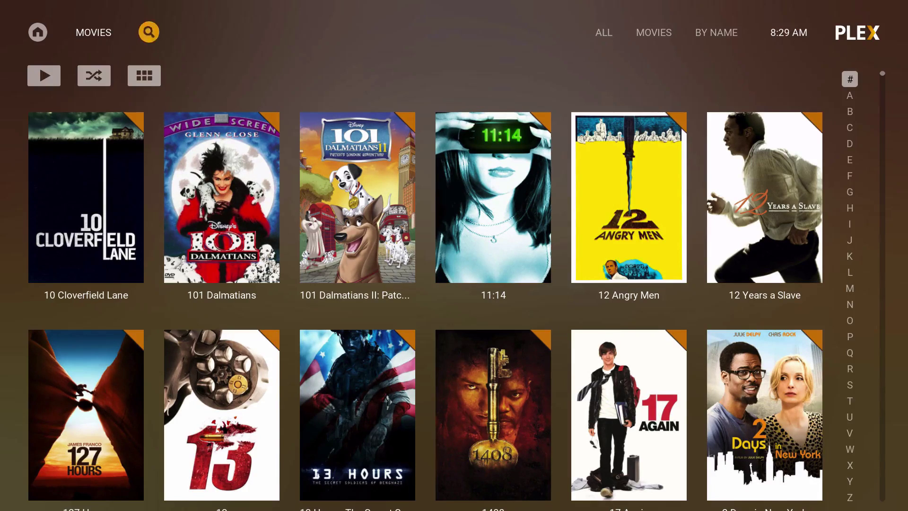
key("Left")
key("Down")
key("Right")
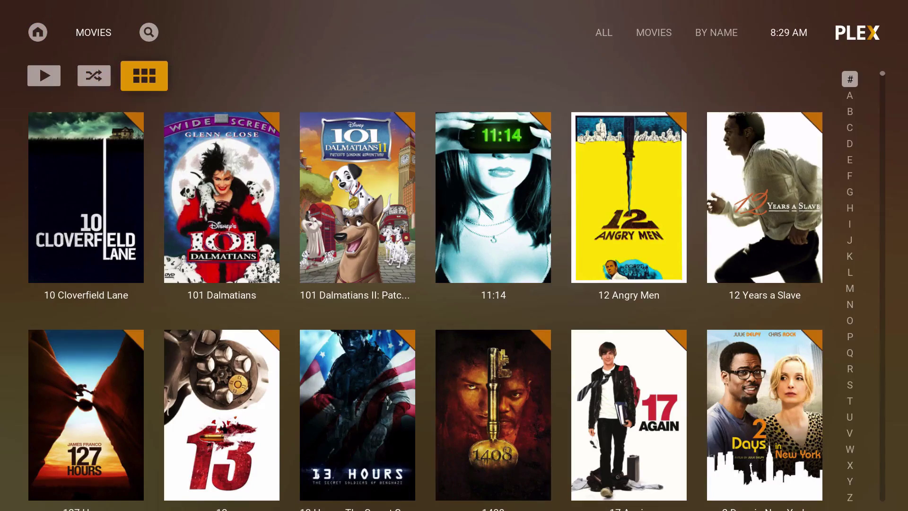
key("Return")
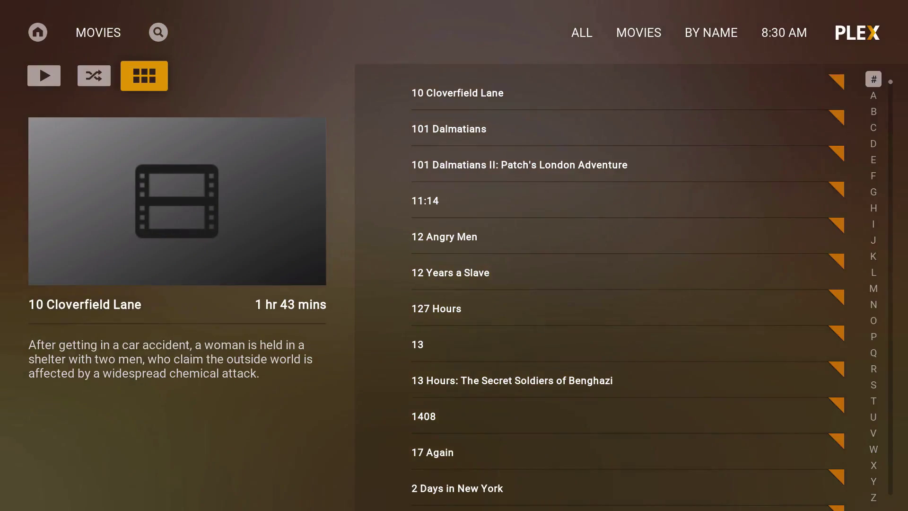
key("Return")
key("Return")
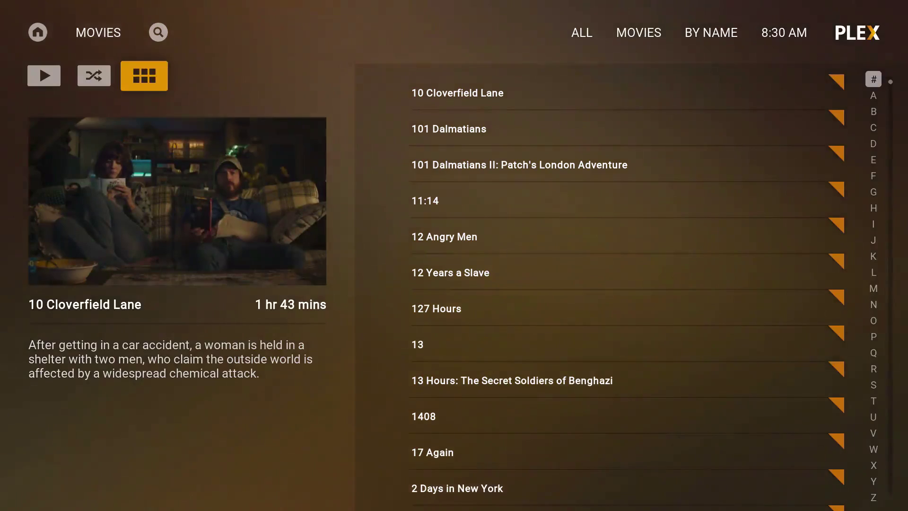
key("Return")
key("Up")
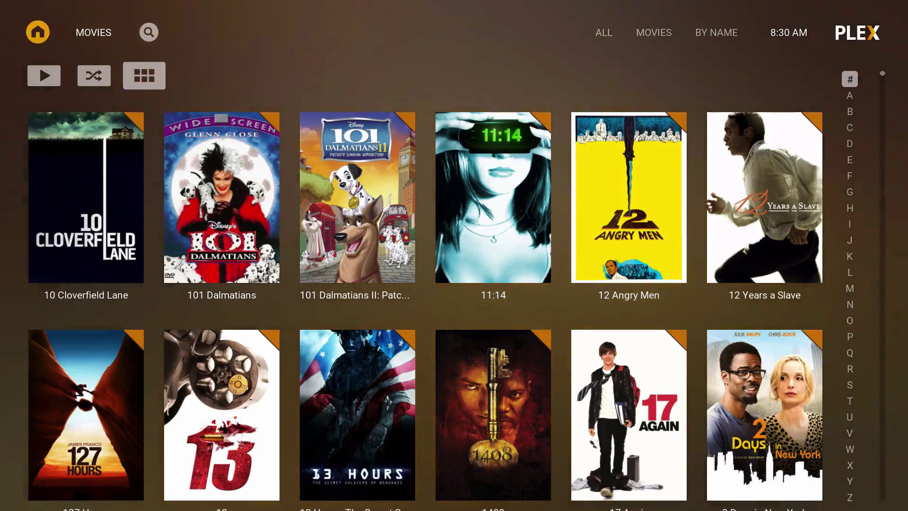
key("Right")
key("Left")
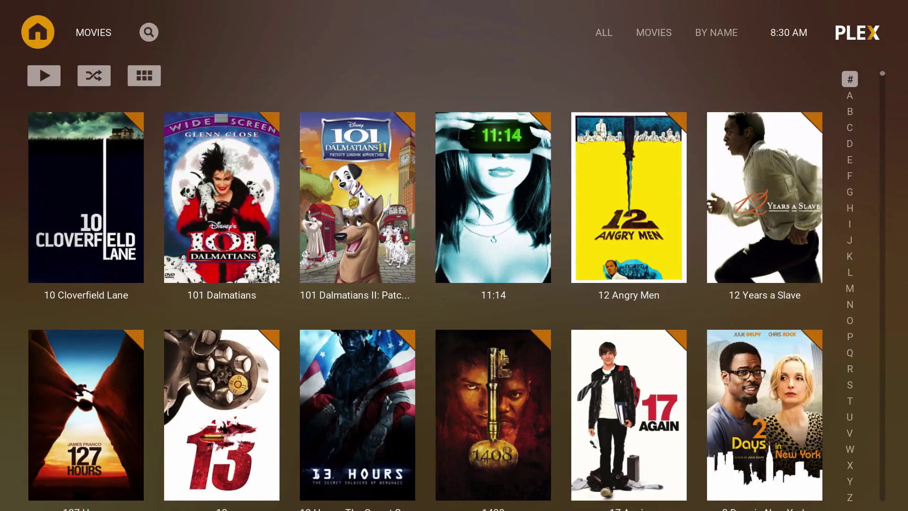
key("Return")
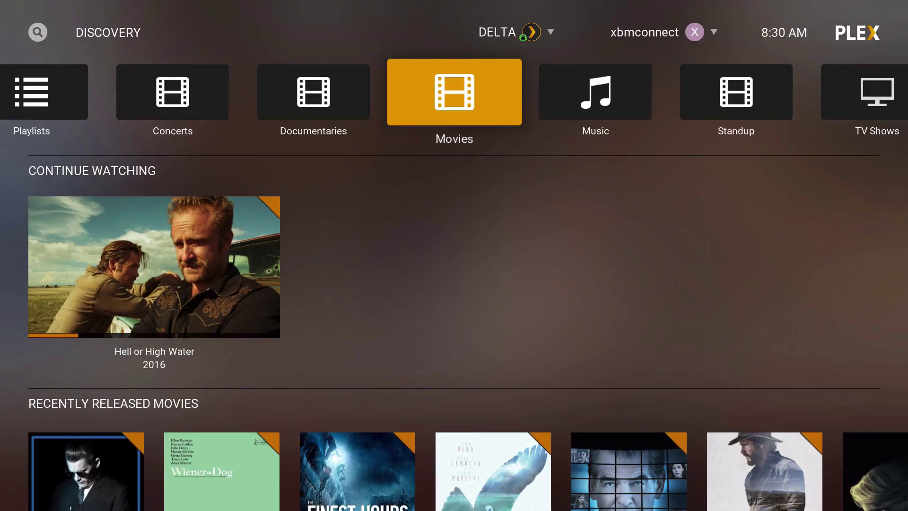
Browse DELTA's Movies hub rows: Recently Released, Recently Added, Top Drama and Recently Viewed
key("Down")
key("Down")
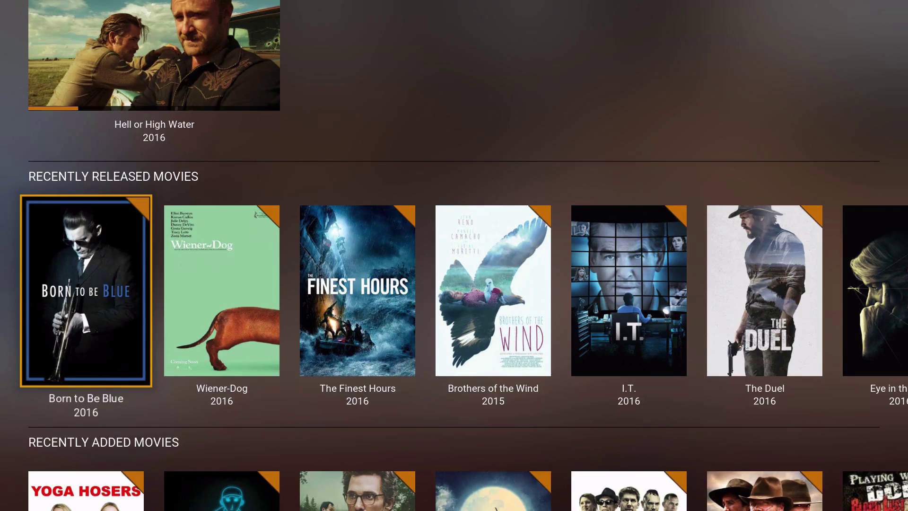
key("Right")
key("Right")
key("Right")
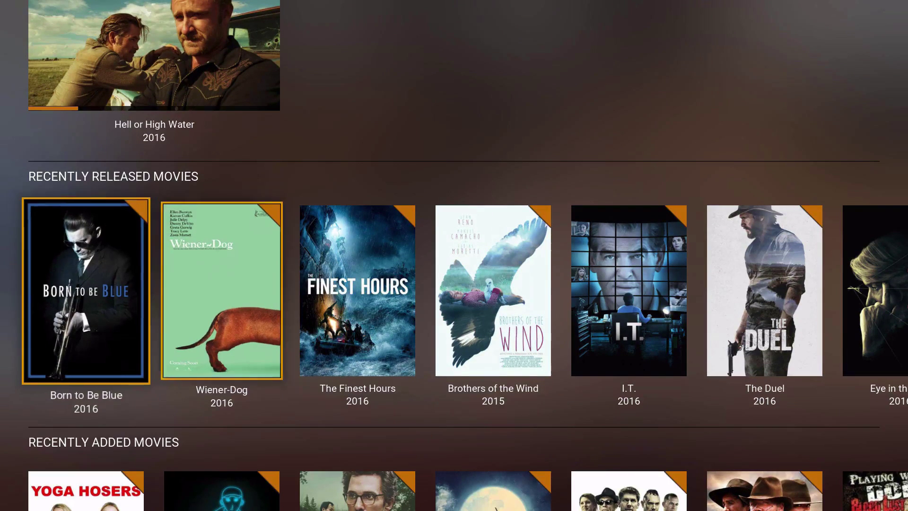
key("Left")
key("Left")
key("Left")
key("Down")
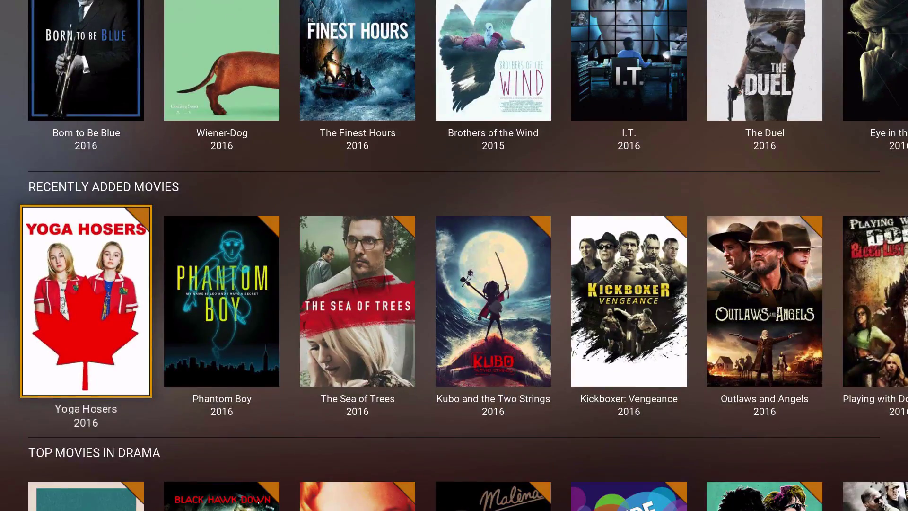
key("Down")
key("Down")
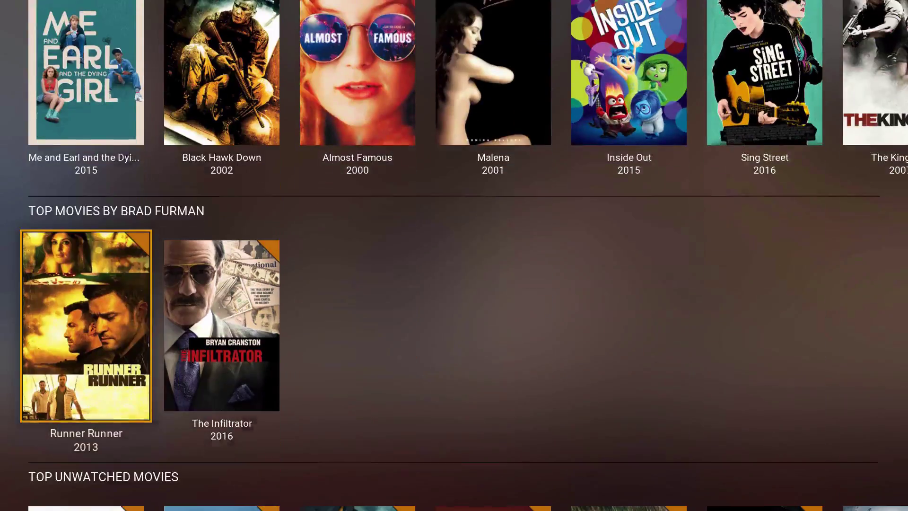
key("Down")
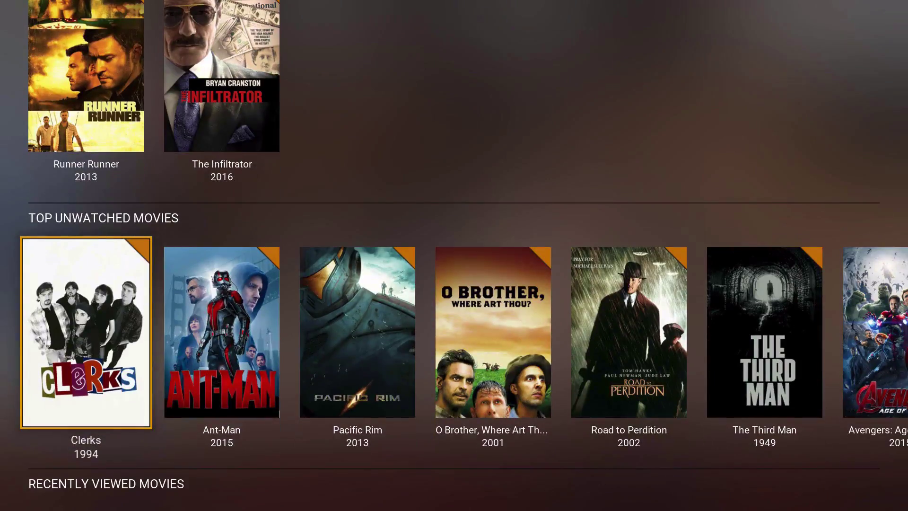
key("Down")
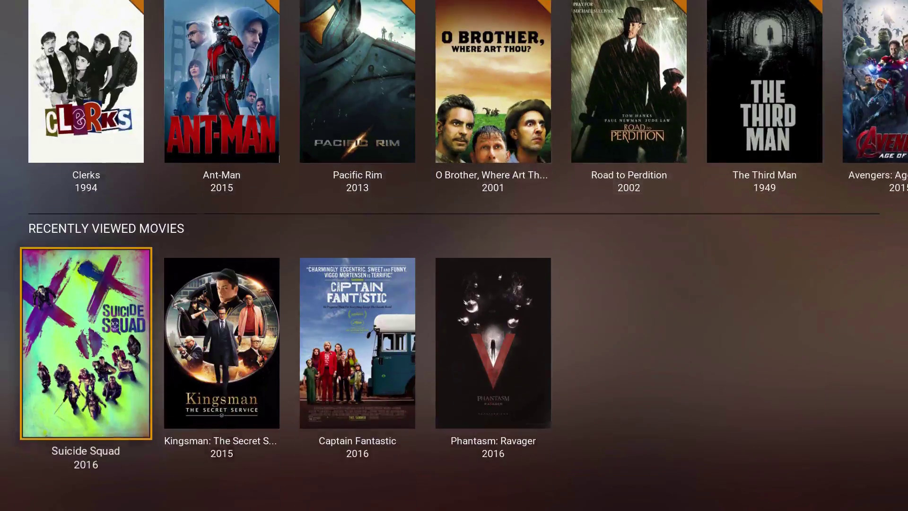
Switch the Plex home from Movies to the TV Shows section
key("Up")
key("Up")
key("Up")
key("Up")
key("Up")
key("Up")
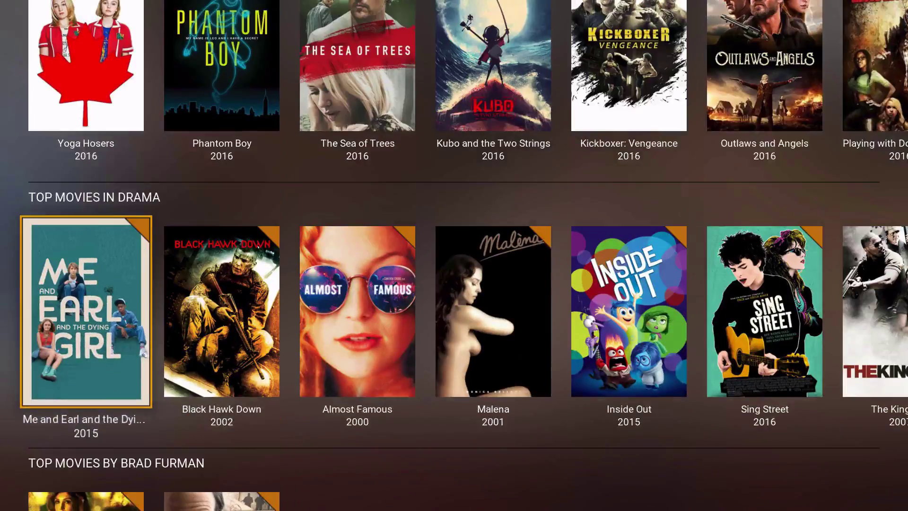
key("Up")
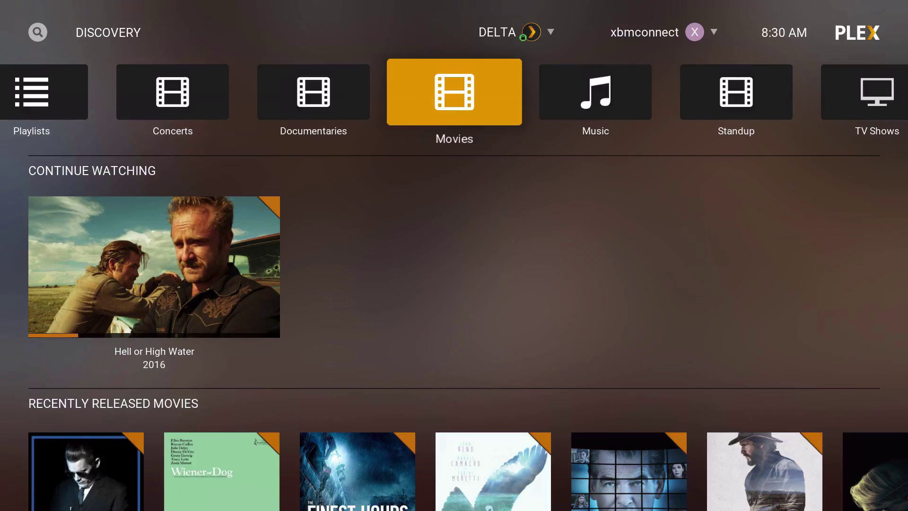
key("Right")
key("Right")
key("Right")
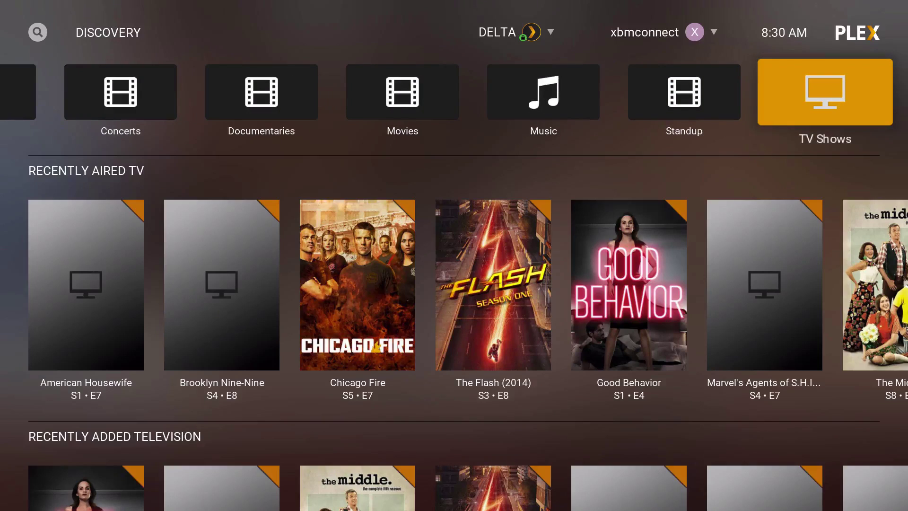
Open New Girl S6 E8 'James Wonder' from the Recently Aired TV row
key("Down")
key("Right")
key("Right")
key("Right")
key("Right")
key("Right")
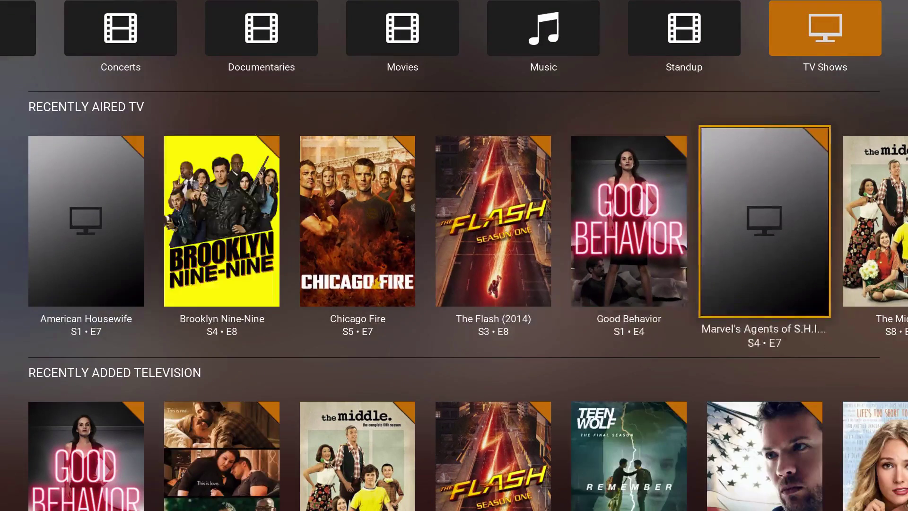
key("Right")
key("Right")
key("Left")
key("Left")
key("Right")
key("Right")
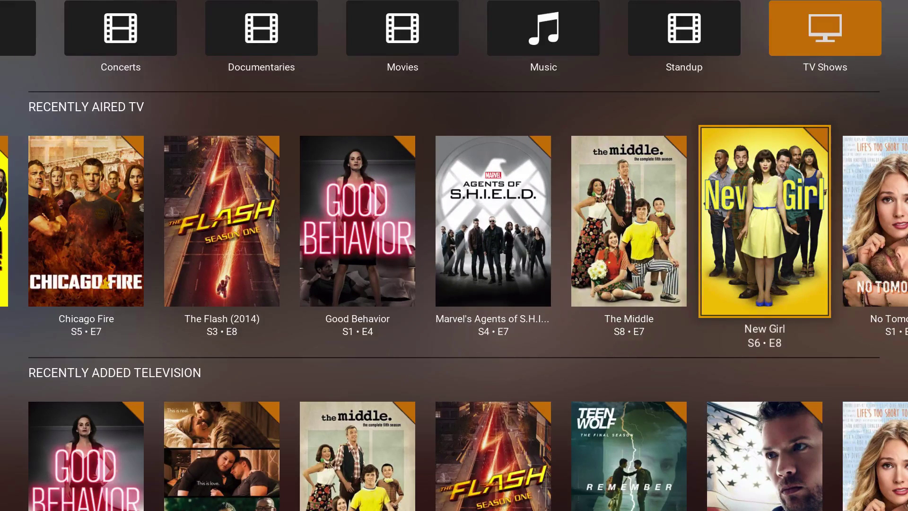
key("Return")
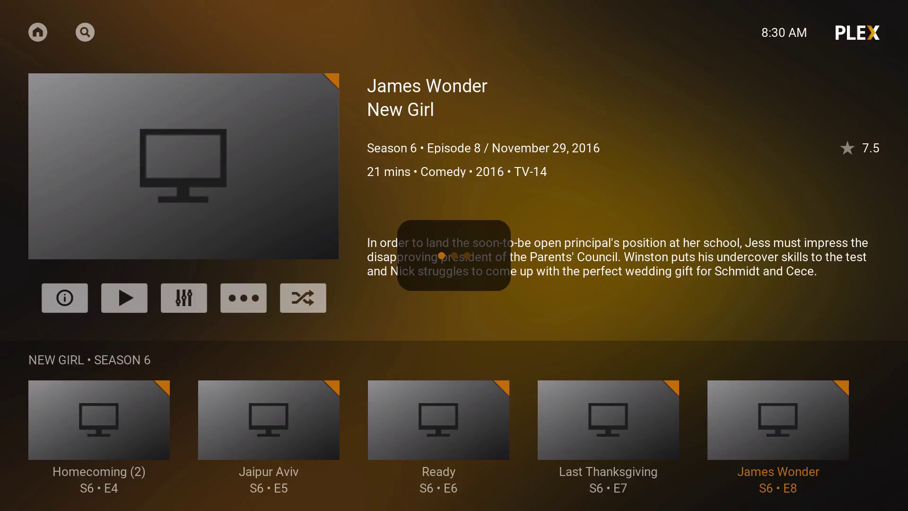
Look through the Season 6 episodes, related shows and cast on the episode page
key("Down")
key("Down")
key("Up")
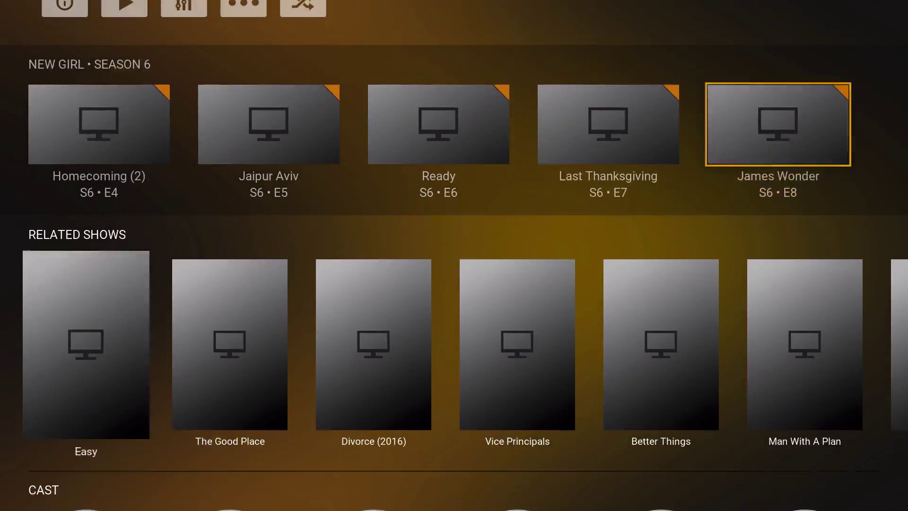
key("Left")
key("Left")
key("Left")
key("Left")
key("Right")
key("Right")
key("Right")
key("Left")
key("Left")
key("Left")
key("Left")
key("Left")
key("Left")
key("Right")
key("Right")
key("Right")
key("Right")
key("Right")
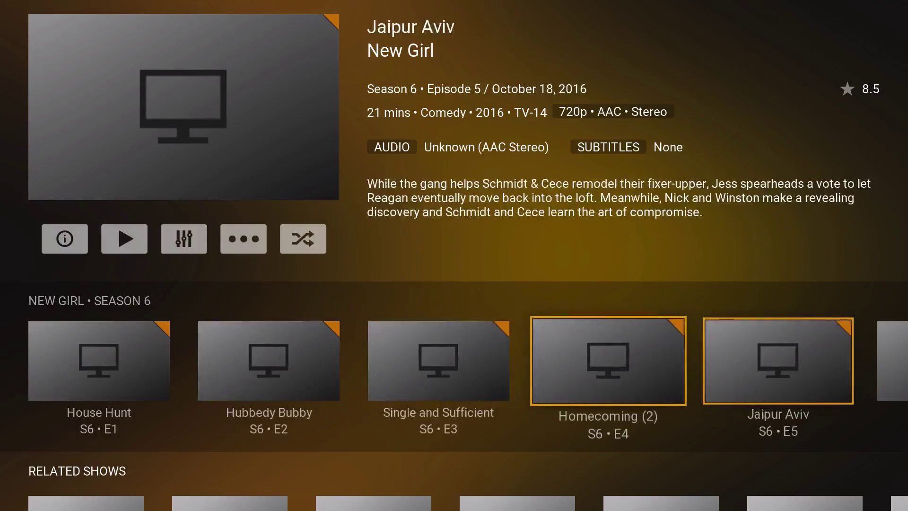
key("Right")
key("Down")
key("Right")
key("Right")
key("Right")
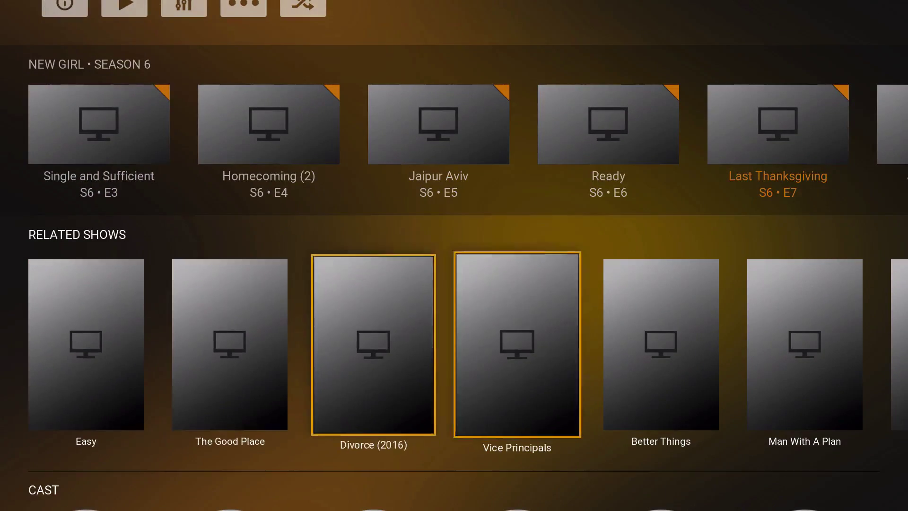
key("Right")
key("Right")
key("Down")
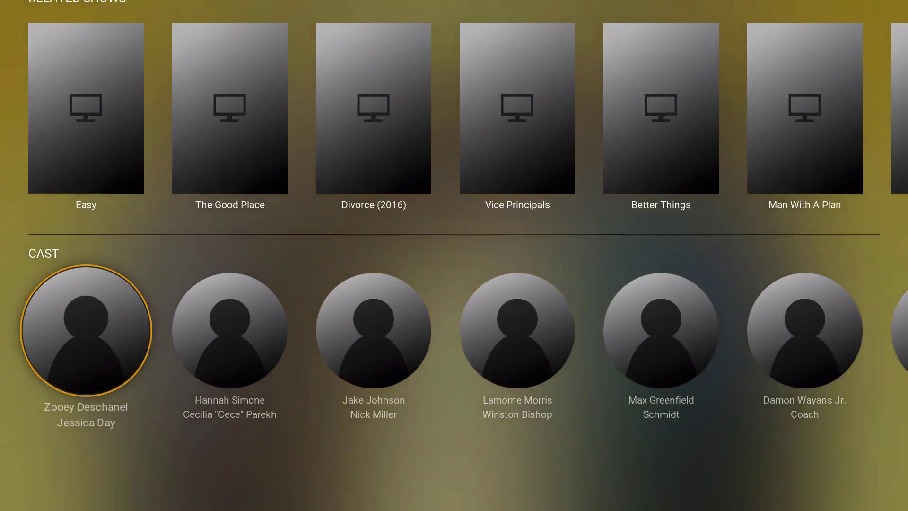
key("Up")
key("Up")
Select S6 E3 'Single and Sufficient' and open its audio, subtitle and quality settings
key("Left")
key("Left")
key("Left")
key("Left")
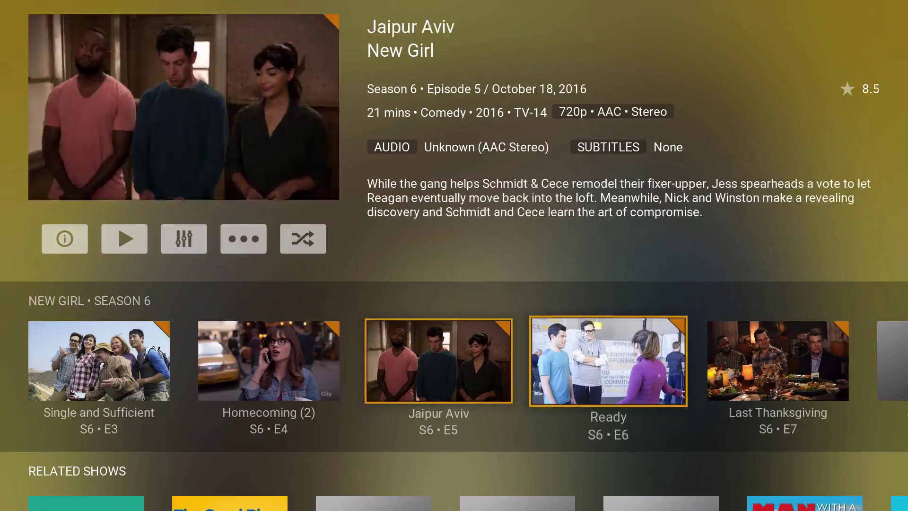
key("Up")
key("Right")
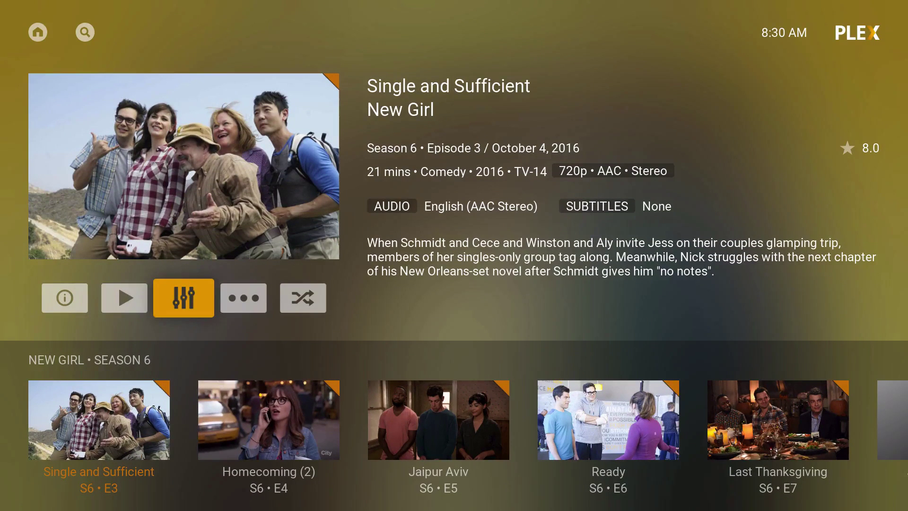
key("Right")
key("Left")
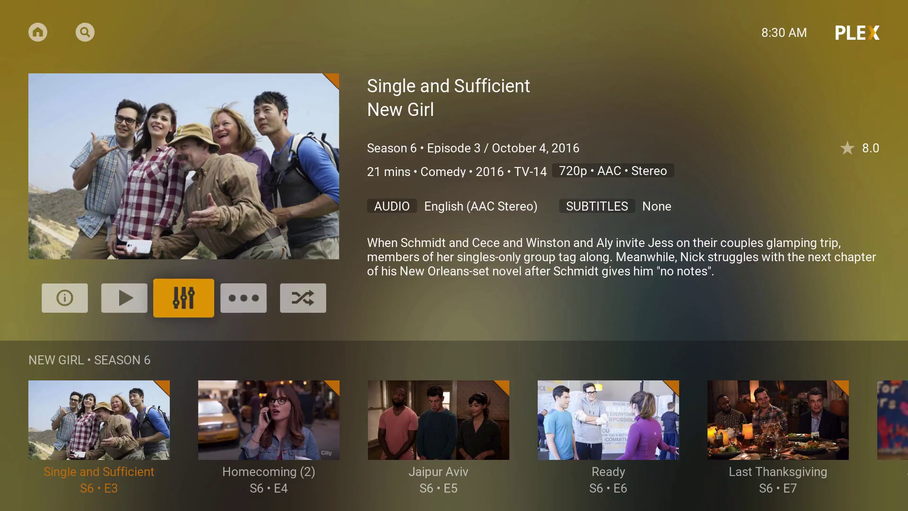
key("Return")
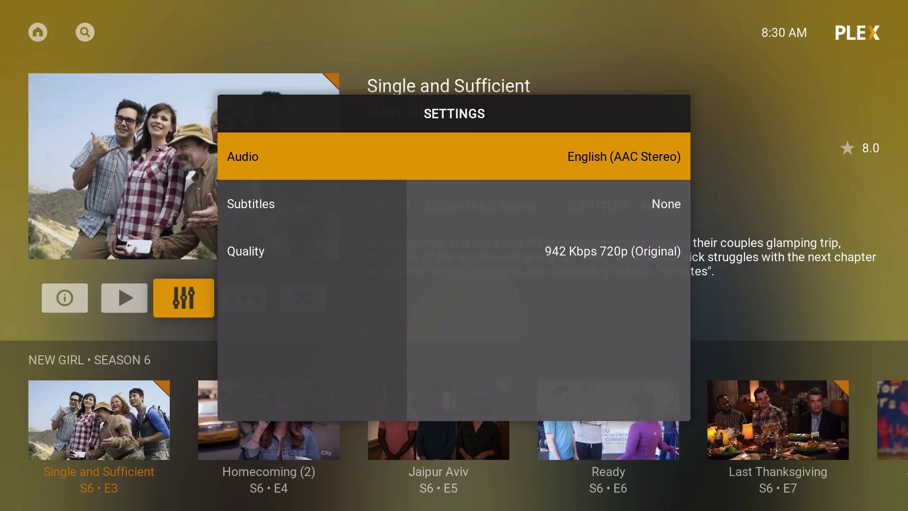
Review the streaming quality bitrates and close settings, keeping 942 Kbps 720p
key("Down")
key("Down")
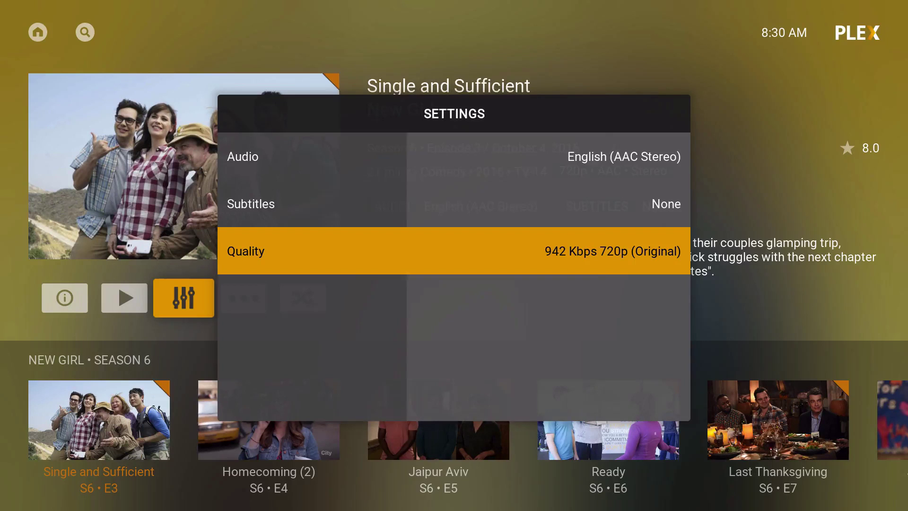
key("Return")
key("Down")
key("Down")
key("Down")
key("Up")
key("Up")
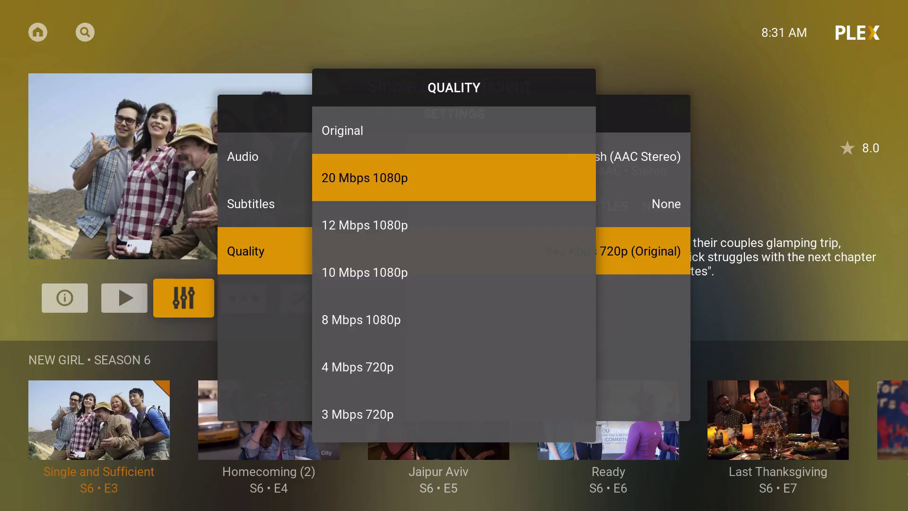
key("Escape")
key("Escape")
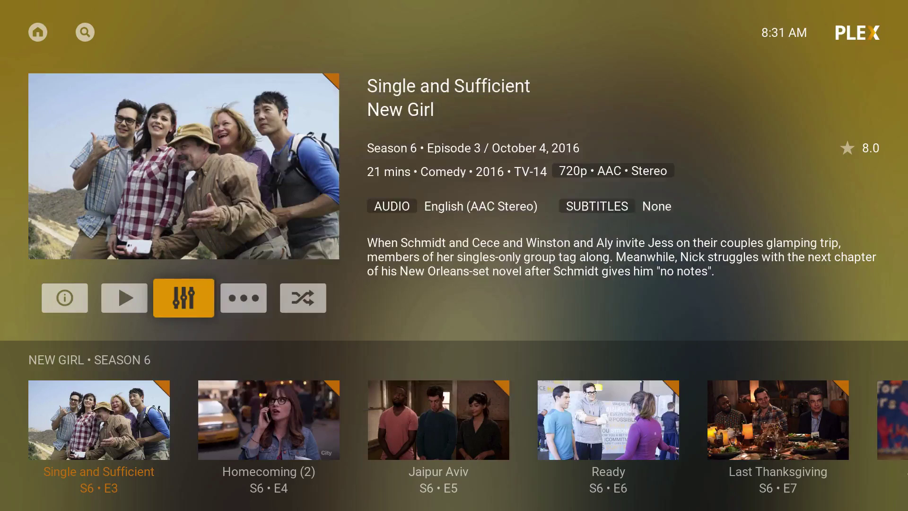
Open the episode's extra actions menu and highlight Go To Show
key("Right")
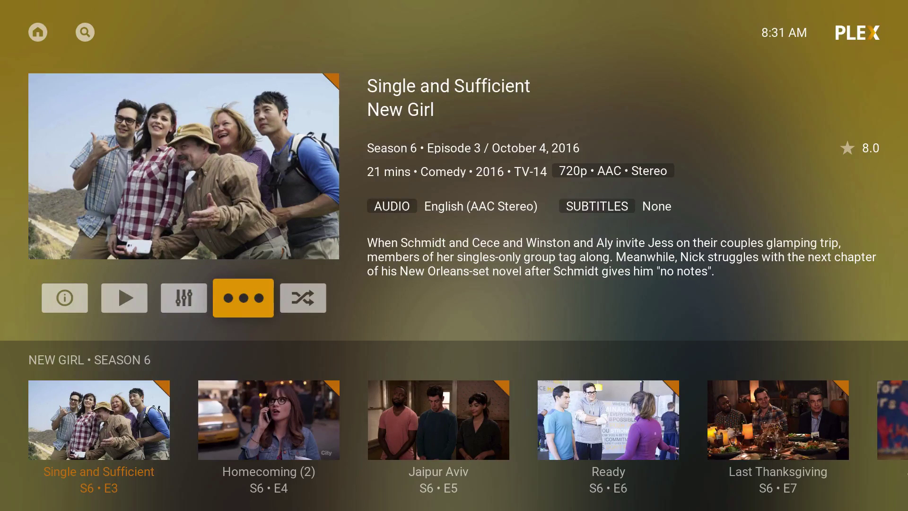
key("Return")
key("Down")
key("Down")
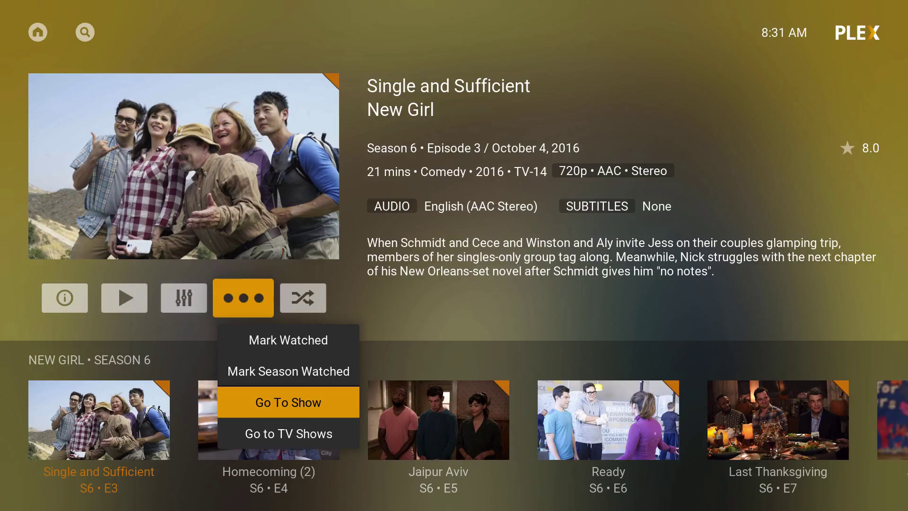
key("Down")
key("Up")
Go to the New Girl show page, look over its seasons, and shuffle-play all episodes
key("Return")
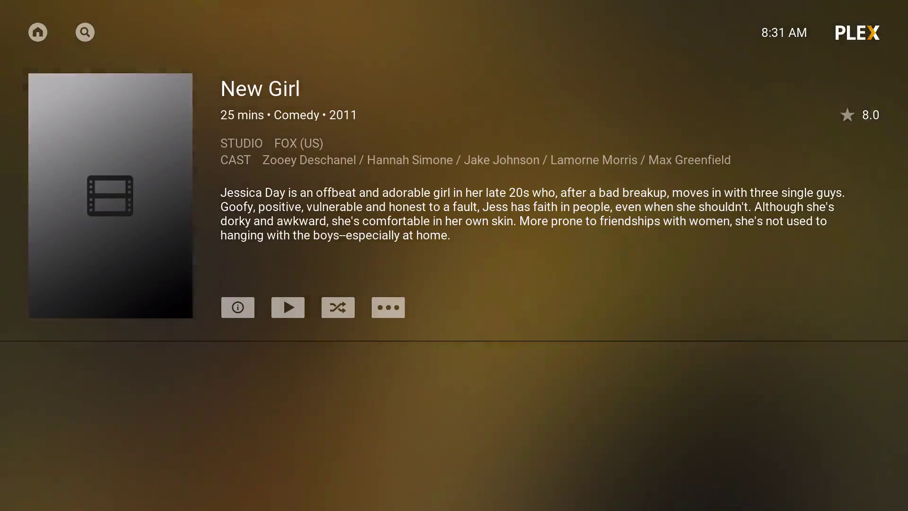
key("Right")
key("Down")
key("Right")
key("Right")
key("Right")
key("Right")
key("Right")
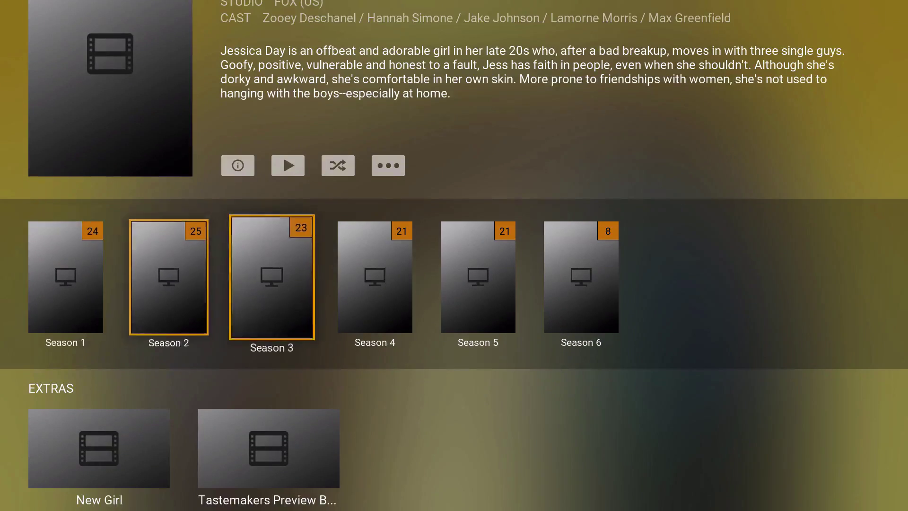
key("Left")
key("Left")
key("Left")
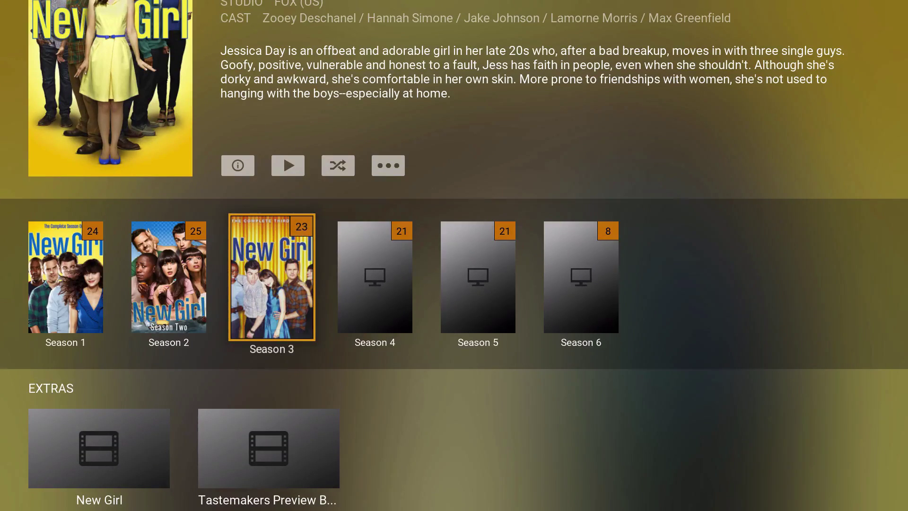
key("Left")
key("Up")
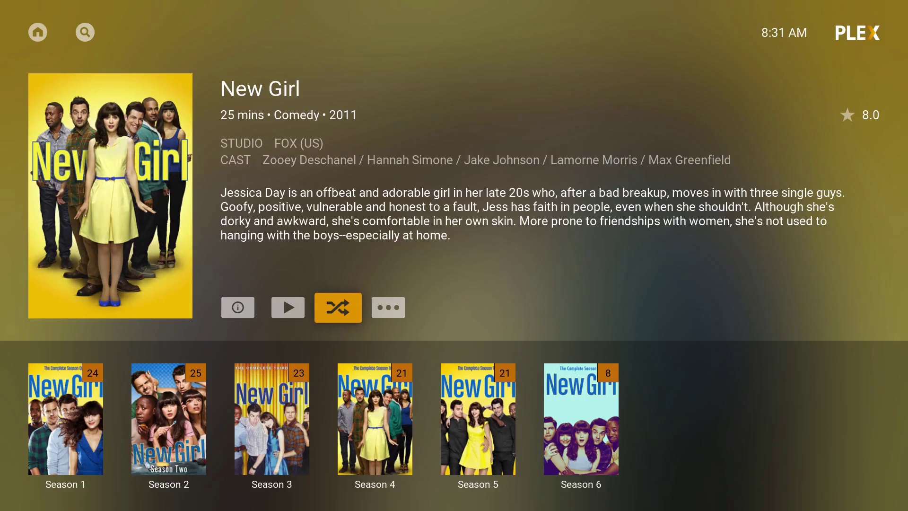
key("Return")
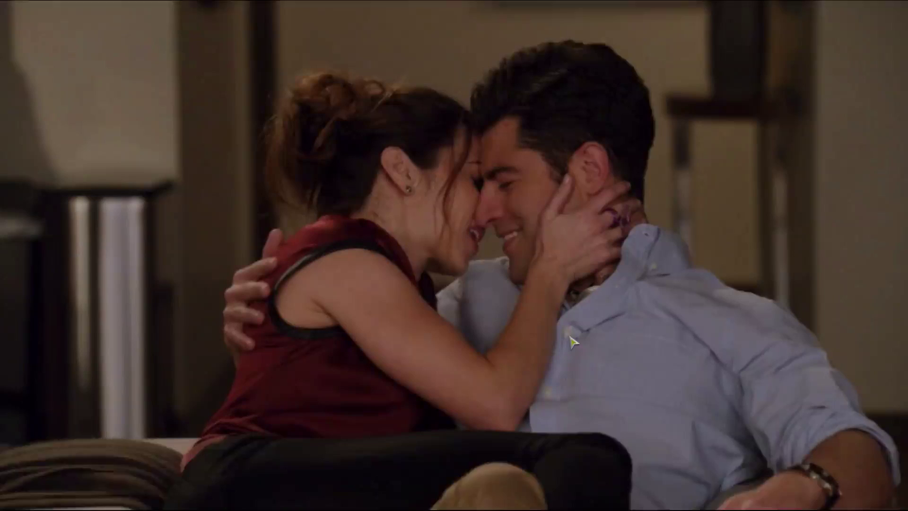
Turn on shuffle in the player controls and skip to the next episode
mouse_move(375, 65)
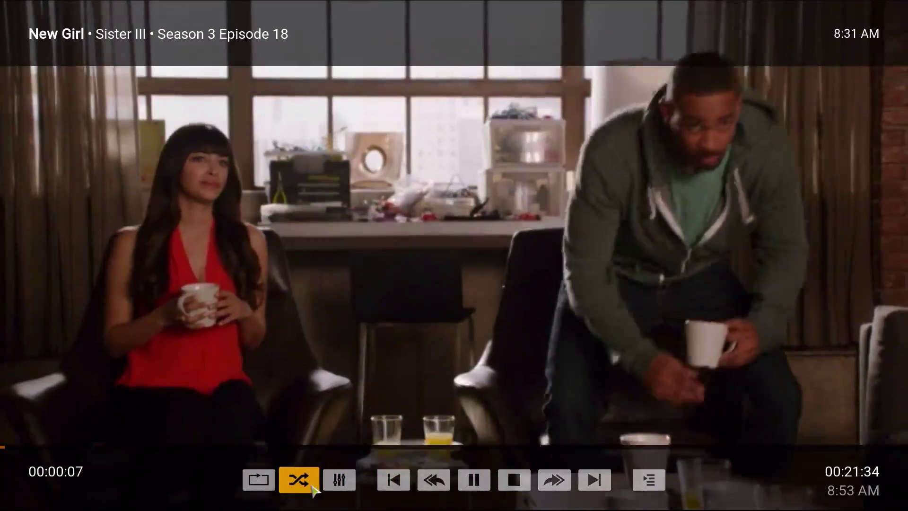
left_click(299, 480)
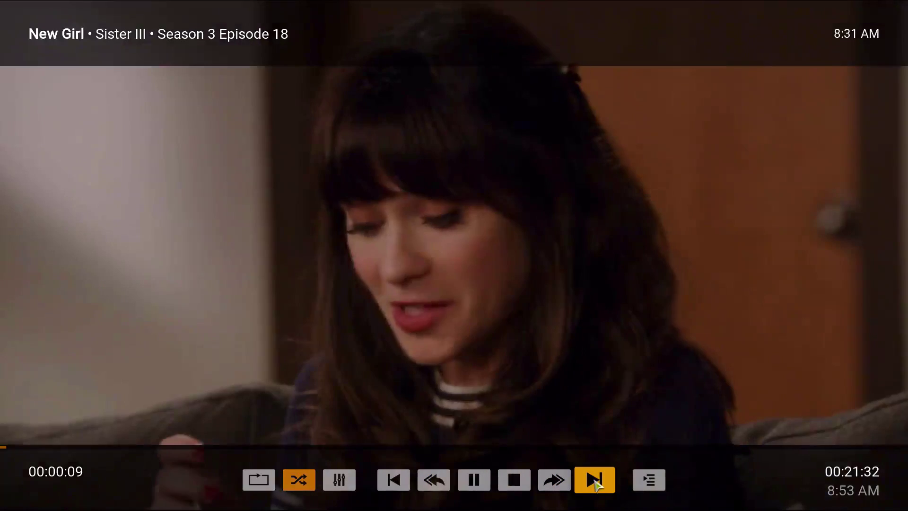
left_click(595, 480)
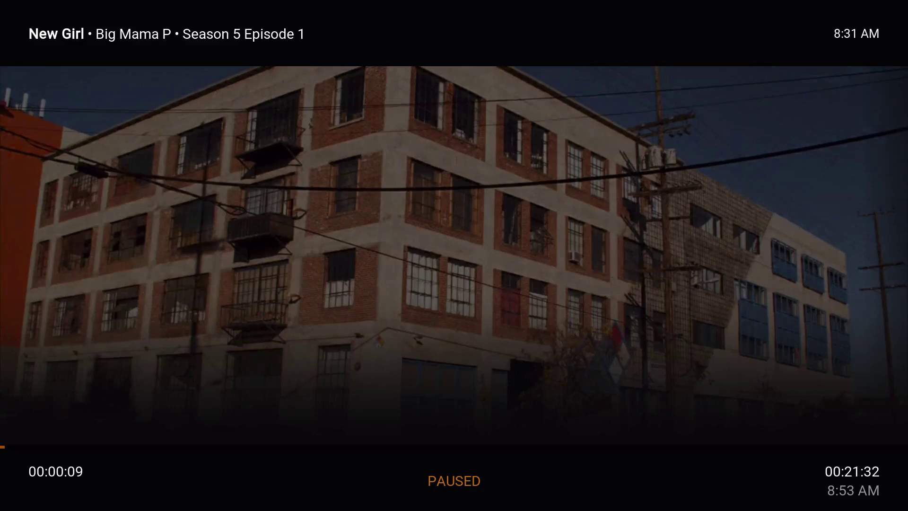
Play New Girl S5 E1 'Big Mama P', then stop to return to the show page
mouse_move(507, 320)
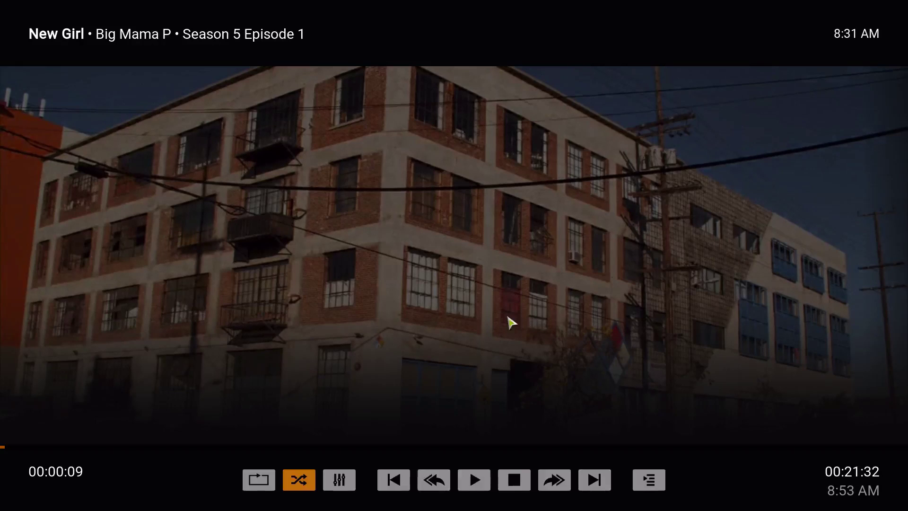
left_click(473, 480)
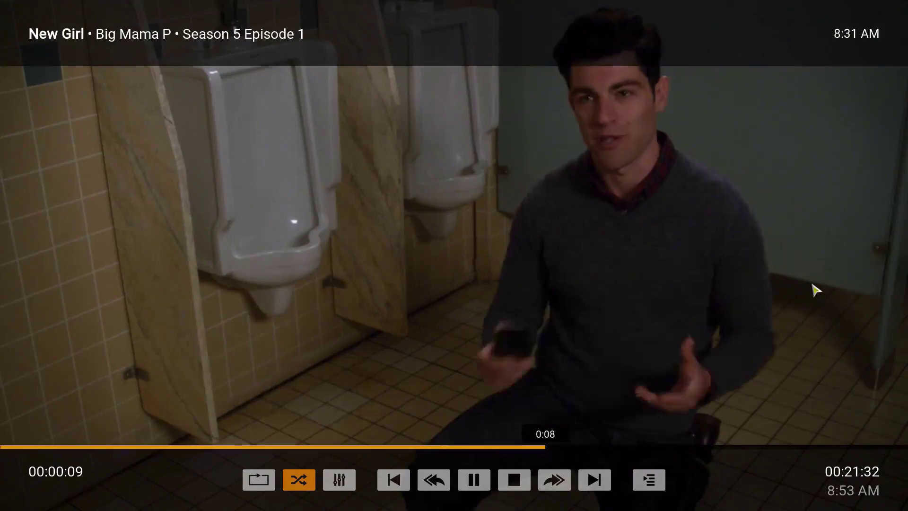
left_click(514, 481)
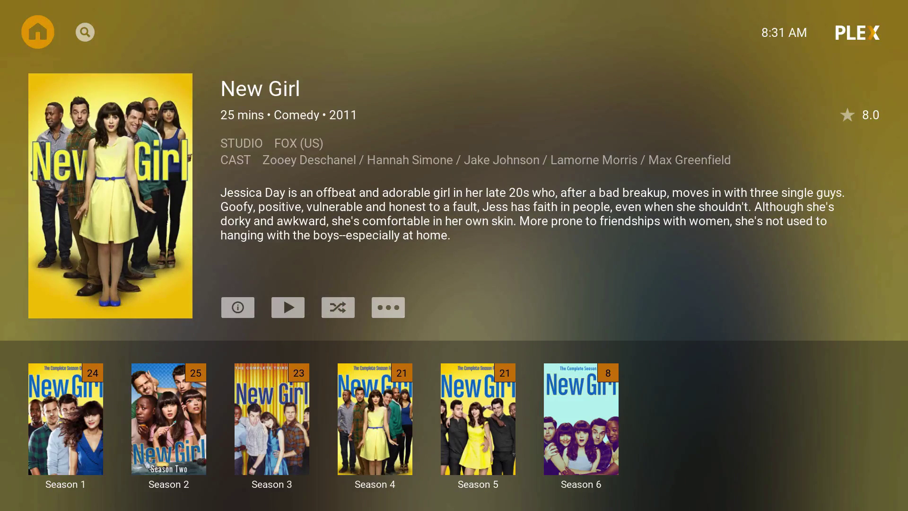
Return to Plex home and switch the server from DELTA to RAYFLIXX
key("Escape")
key("Left")
key("Left")
key("Left")
key("Left")
key("Left")
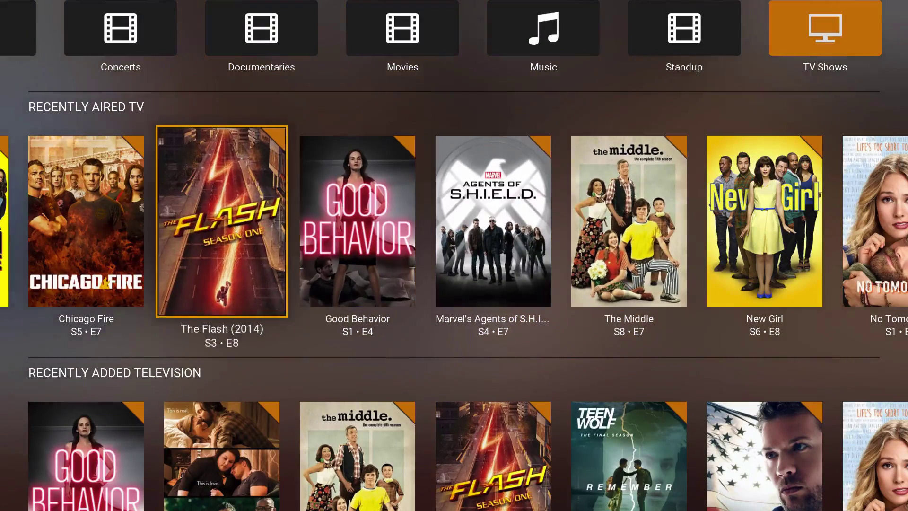
key("Up")
key("Left")
key("Left")
key("Left")
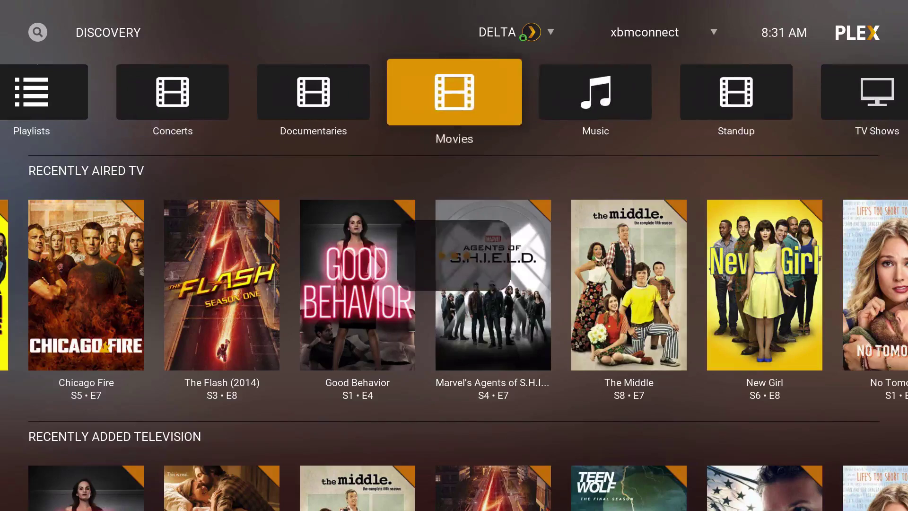
key("Right")
key("Right")
key("Left")
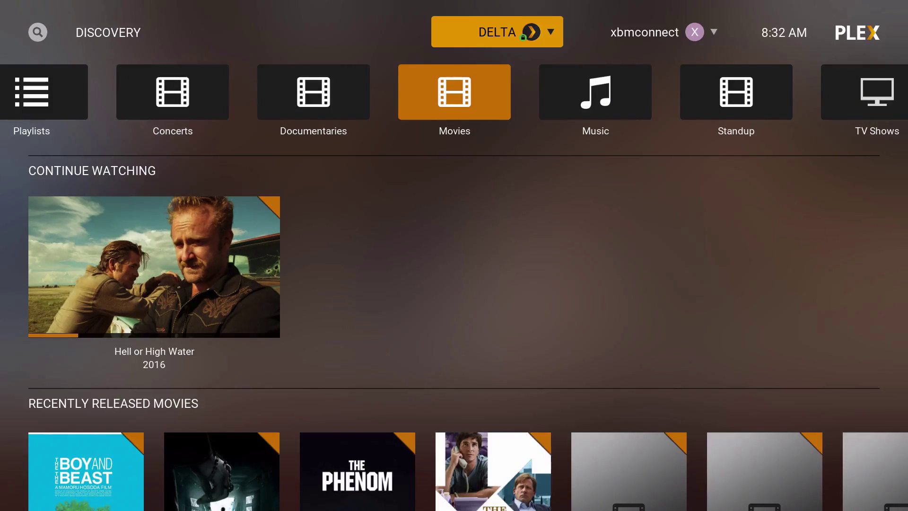
key("Return")
key("Down")
key("Down")
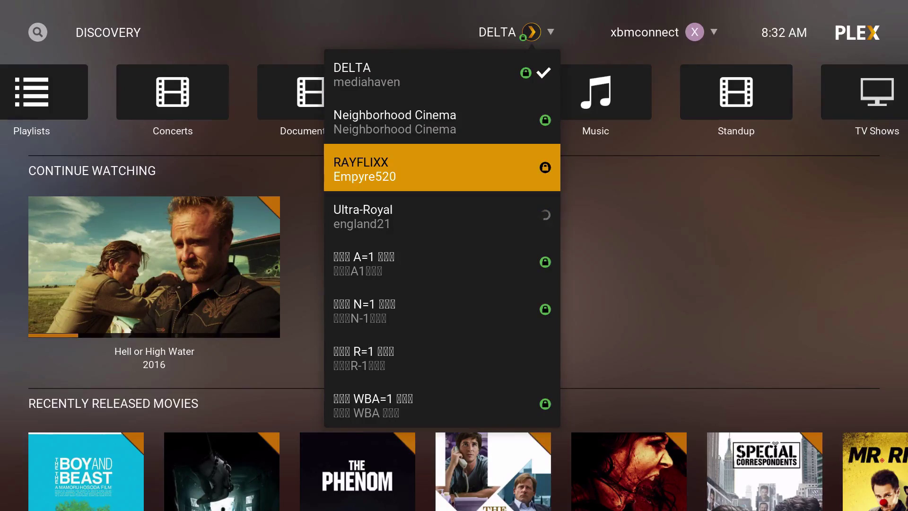
key("Return")
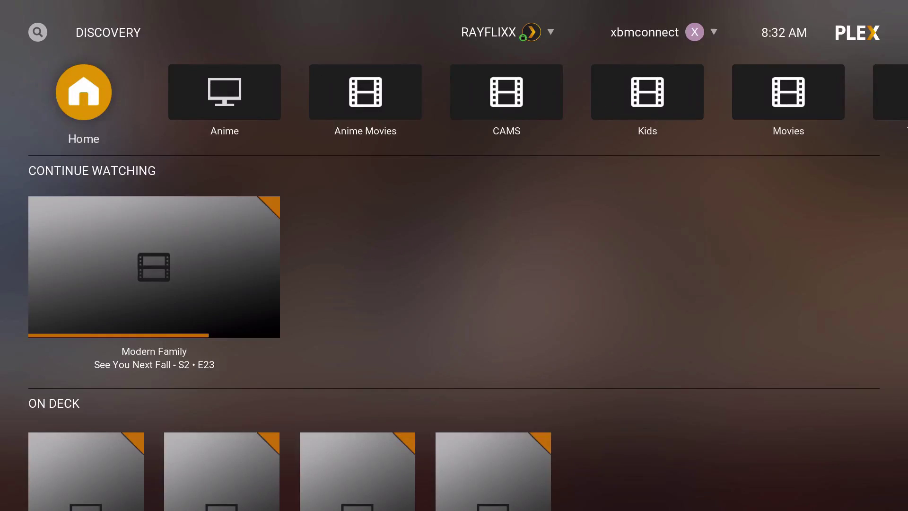
Browse RAYFLIXX's On Deck shows and the Kids, CAMS and Anime libraries
key("Down")
key("Down")
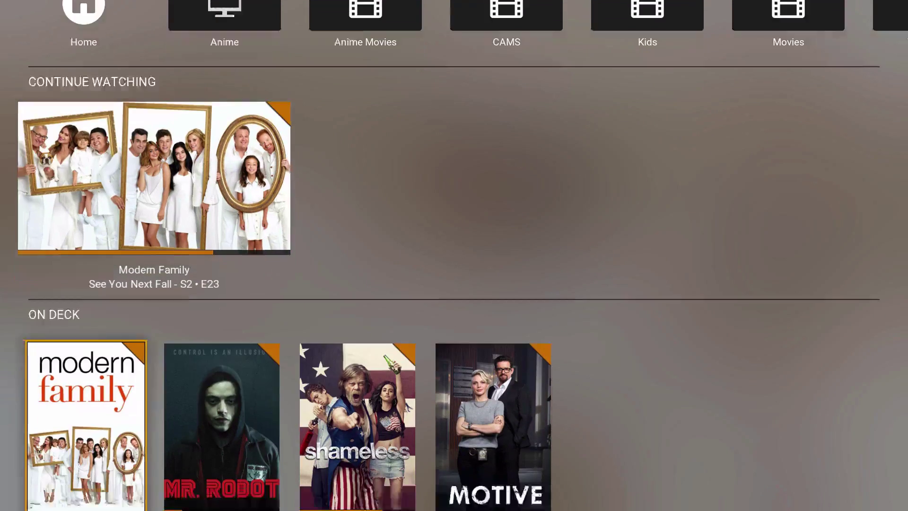
key("Down")
key("Down")
key("Up")
key("Up")
key("Up")
key("Up")
key("Right")
key("Right")
key("Right")
key("Right")
key("Right")
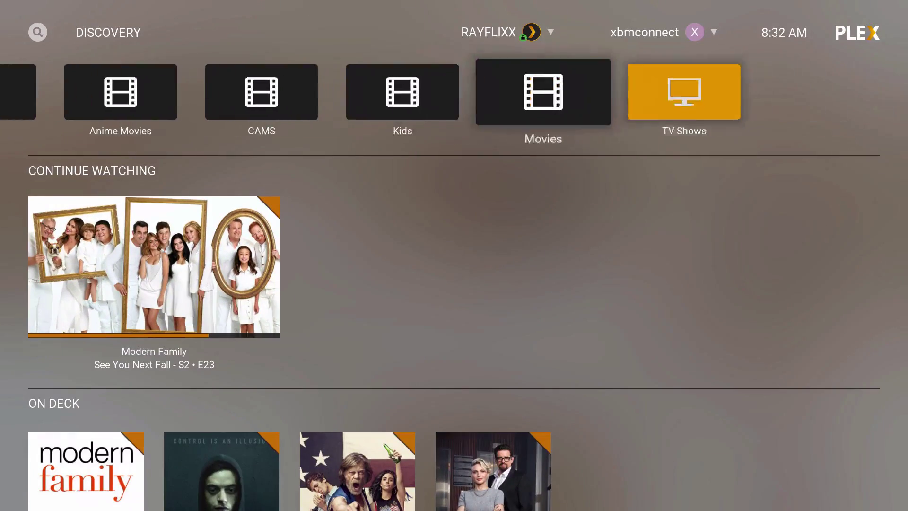
key("Left")
key("Left")
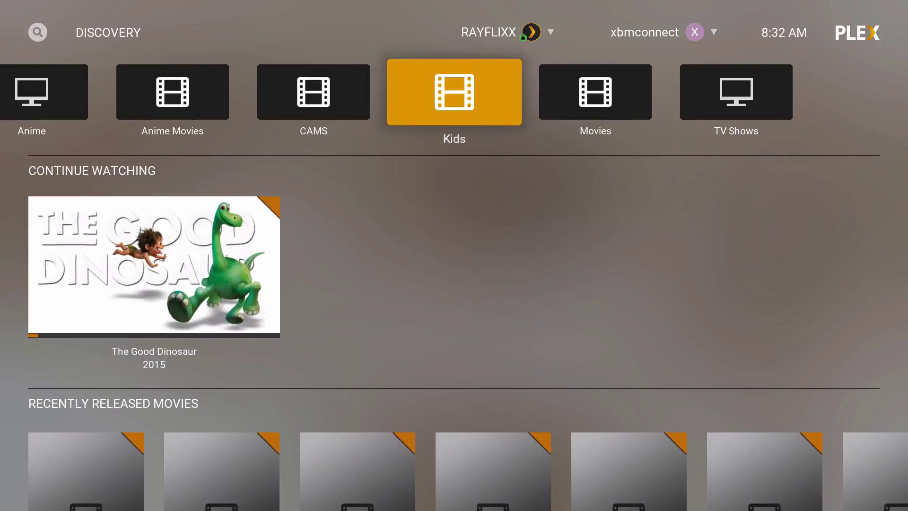
key("Left")
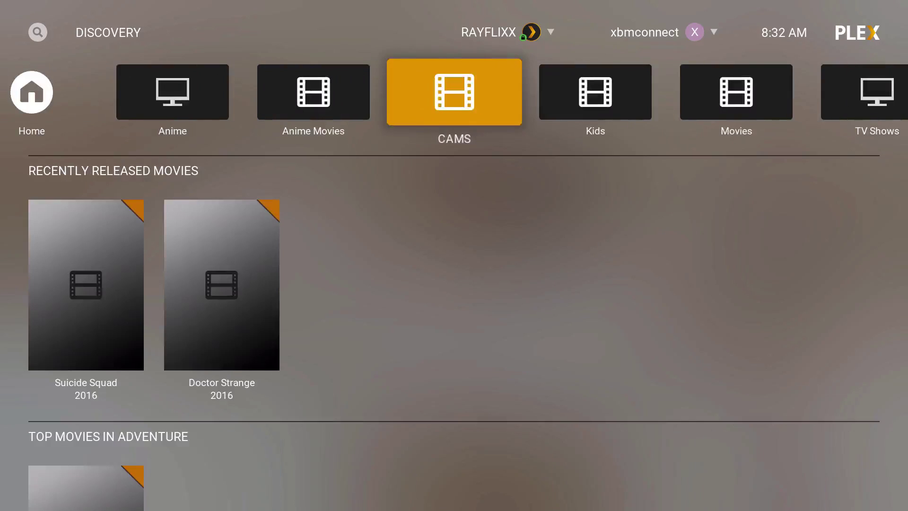
key("Left")
key("Left")
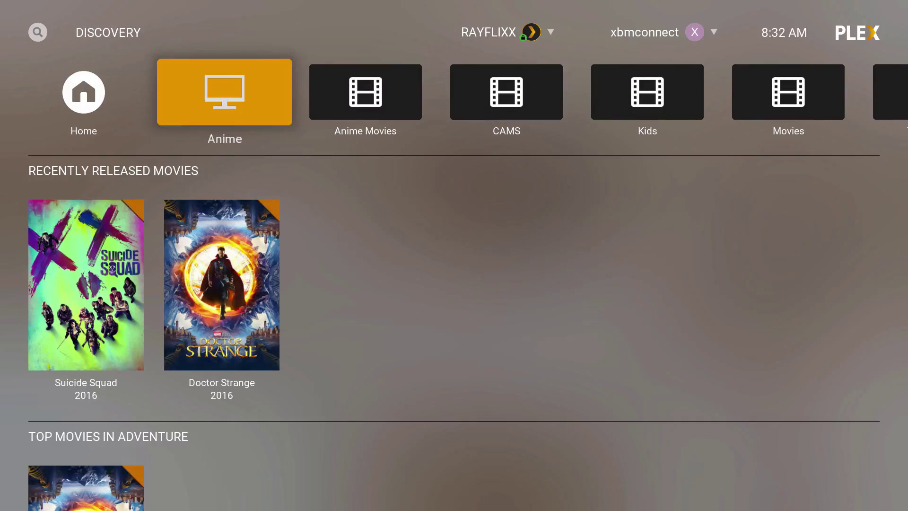
key("Up")
key("Right")
Pick the A=1 server from the shared server list
key("Return")
key("Down")
key("Down")
key("Down")
key("Down")
key("Down")
key("Up")
key("Up")
key("Up")
key("Down")
key("Down")
key("Up")
key("Up")
key("Up")
key("Down")
key("Down")
key("Up")
key("Return")
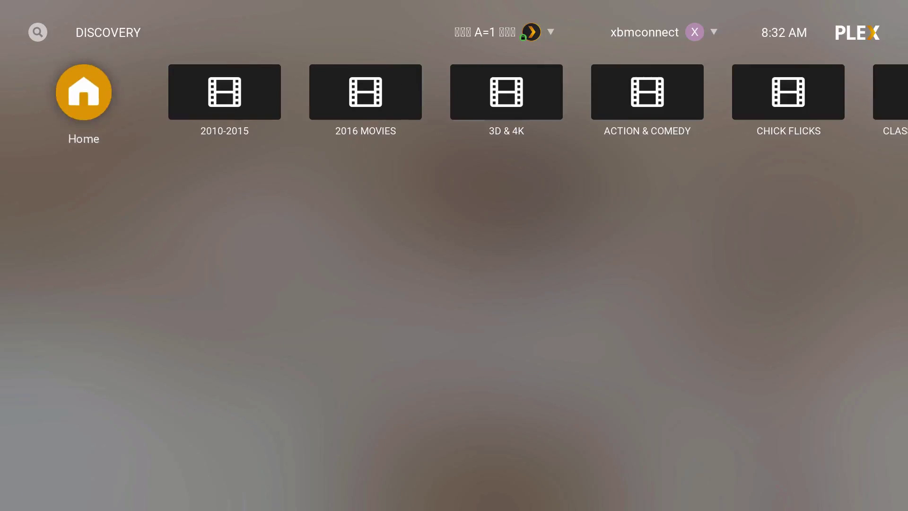
Browse A=1's libraries, including educational and 3D & 4K, then return to Home
key("Right")
key("Right")
key("Right")
key("Right")
key("Right")
key("Right")
key("Right")
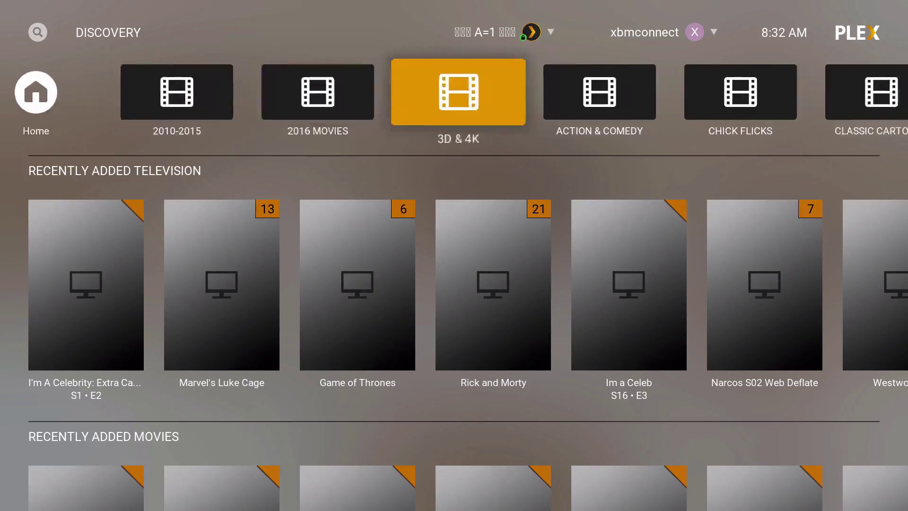
key("Right")
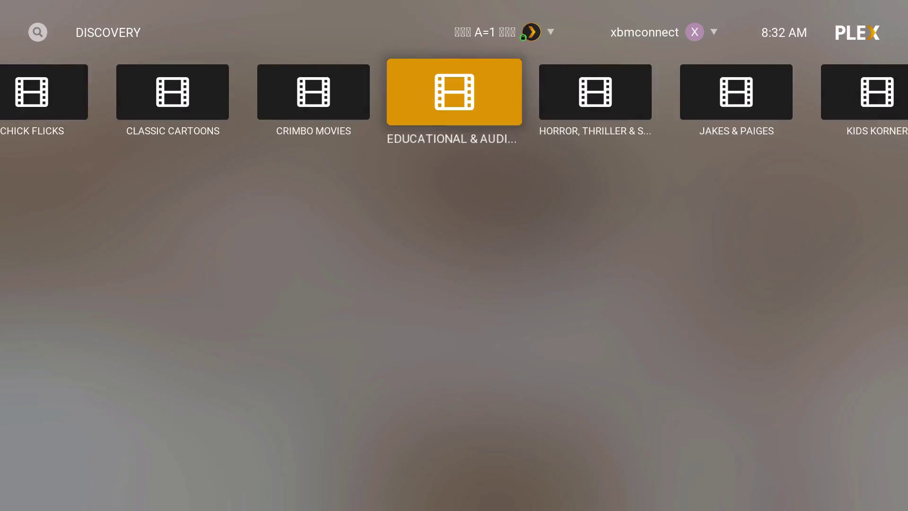
key("Left")
key("Left")
key("Left")
key("Left")
key("Left")
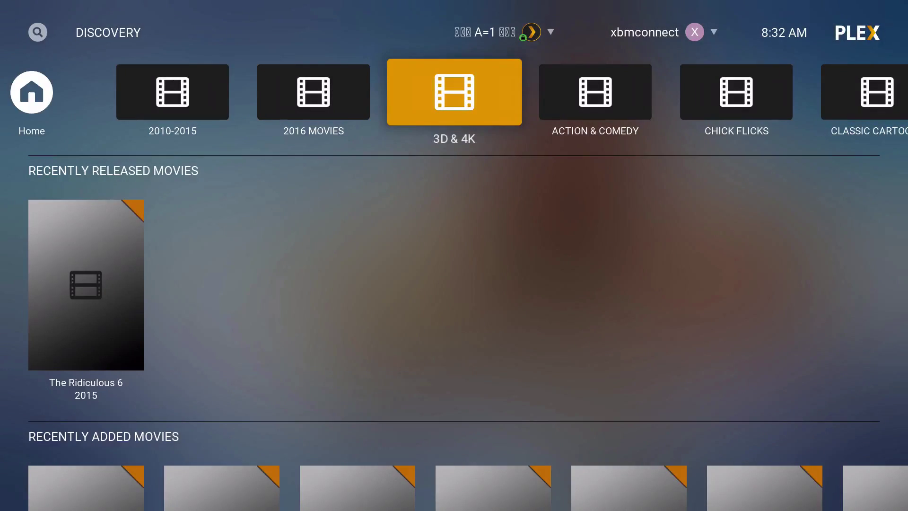
key("Down")
key("Down")
key("Up")
key("Up")
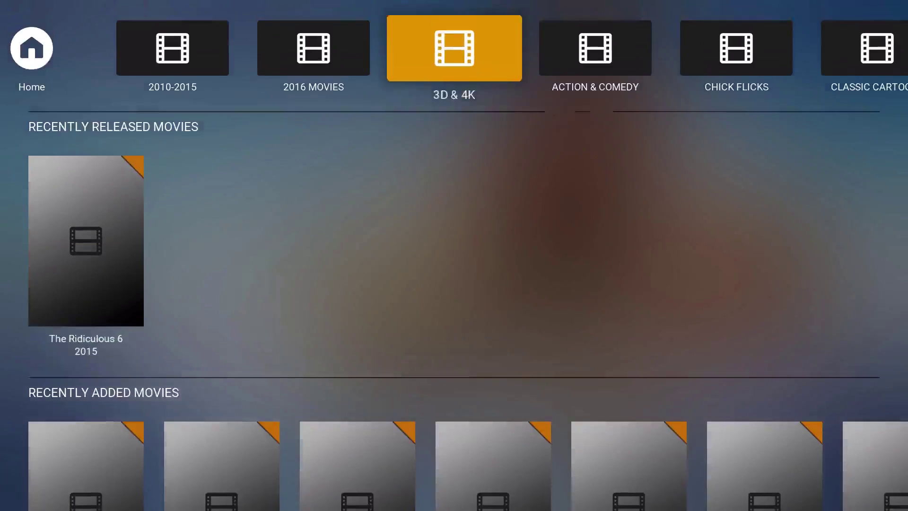
key("Left")
key("Left")
key("Left")
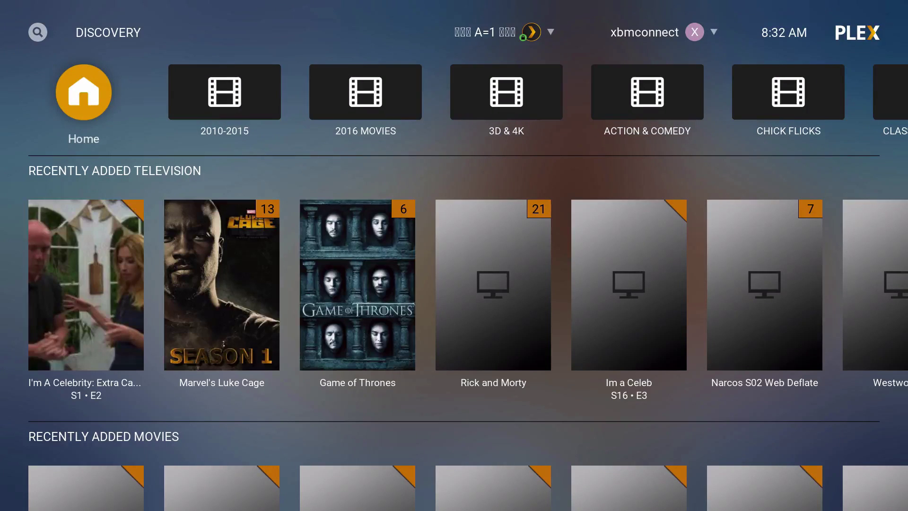
Look through the server list without changing it, then preview the 2010-2015 library
key("Up")
key("Right")
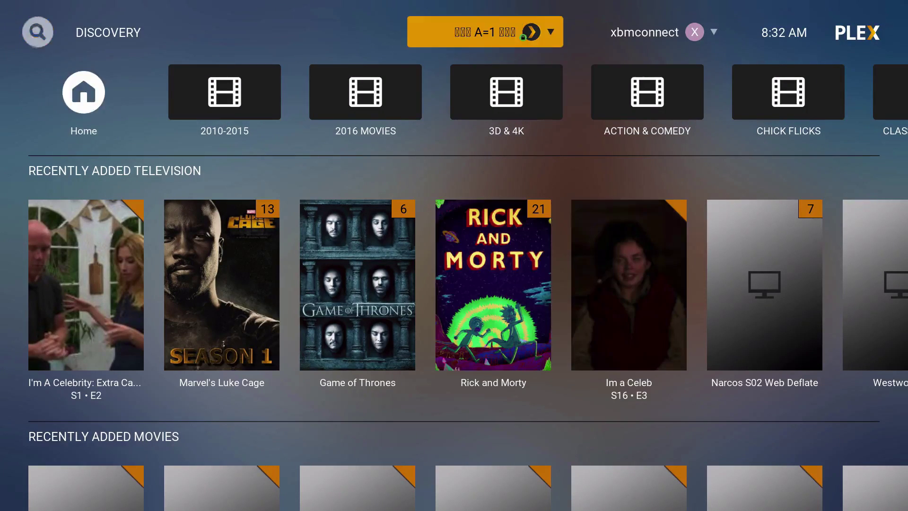
key("Return")
key("Up")
key("Up")
key("Up")
key("Escape")
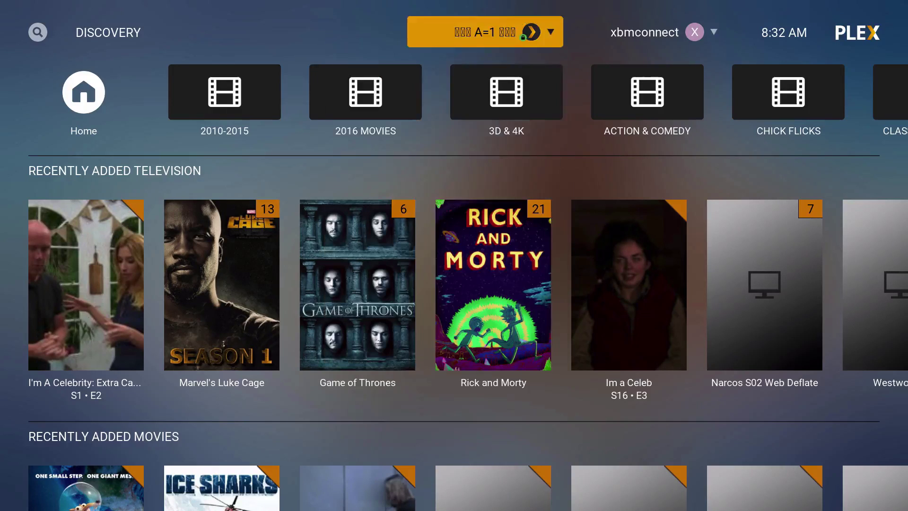
key("Down")
key("Right")
Confirm A=1 is the current server and return to its Recently Added Television home
key("Up")
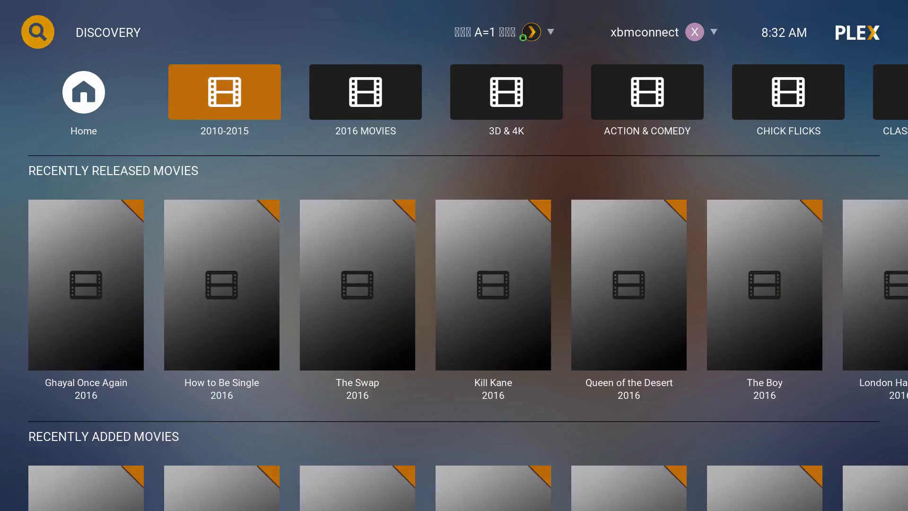
key("Right")
key("Return")
key("Down")
key("Down")
key("Down")
key("Down")
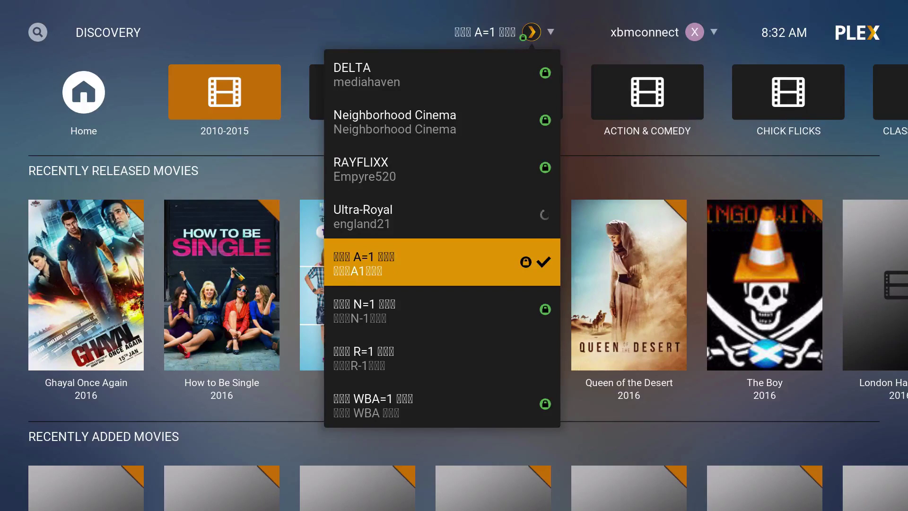
key("Return")
key("Down")
key("Left")
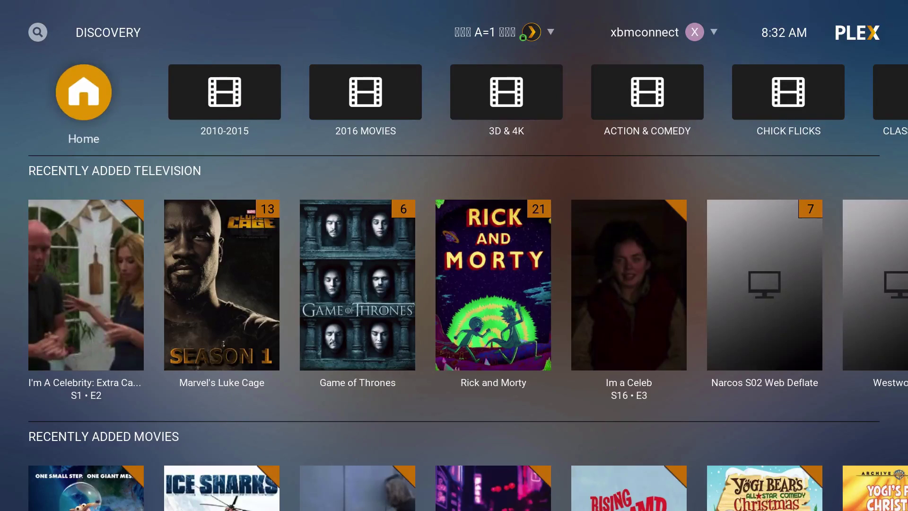